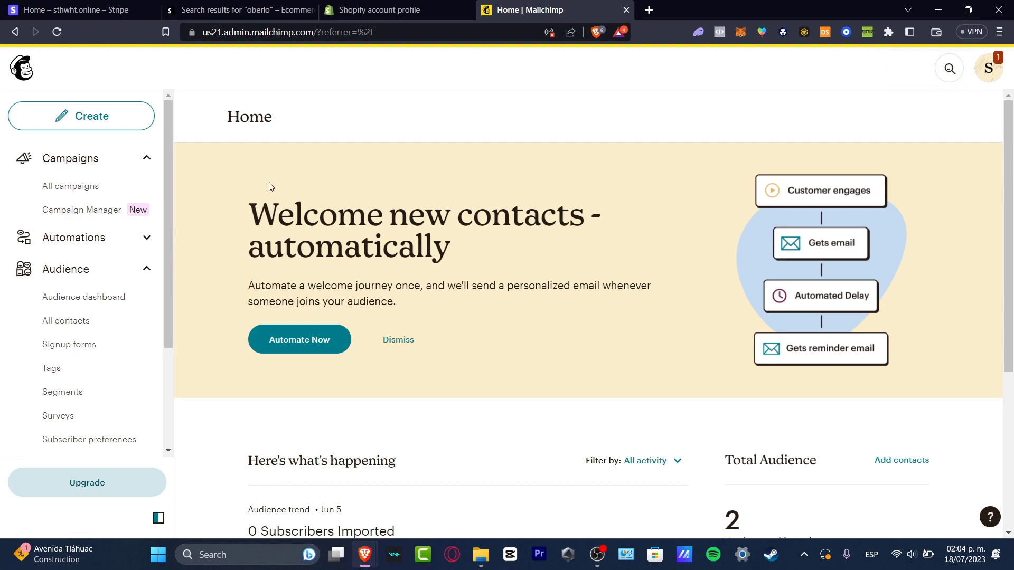
# Step: Open Mailchimp's Create page listing emails, landing pages and signup forms
pyautogui.click(125, 123)
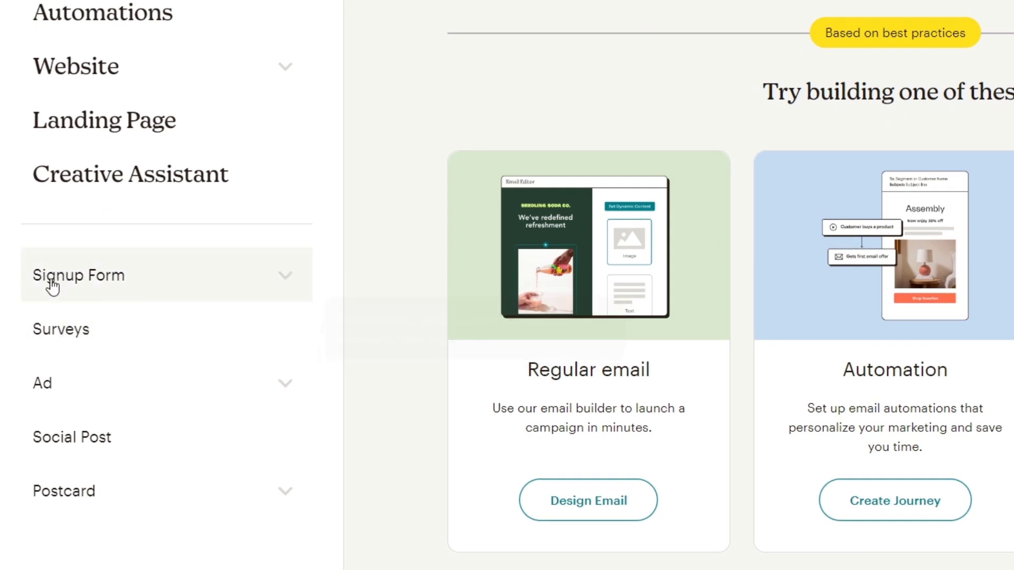
# Step: Start a Signup landing page named 'signup' for the Sthwht audience
pyautogui.click(274, 277)
pyautogui.scroll(-2, 238, 352)
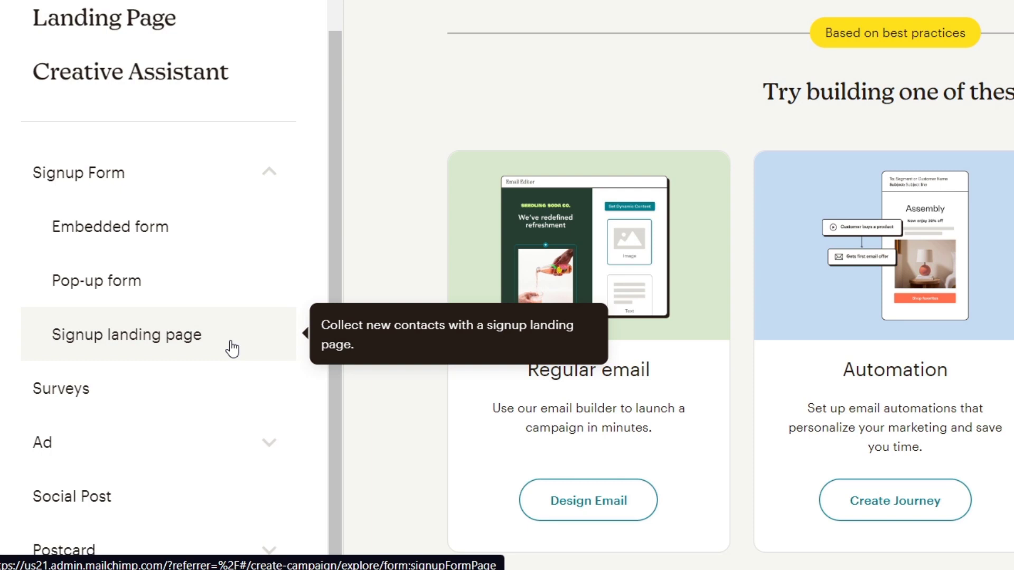
pyautogui.click(187, 353)
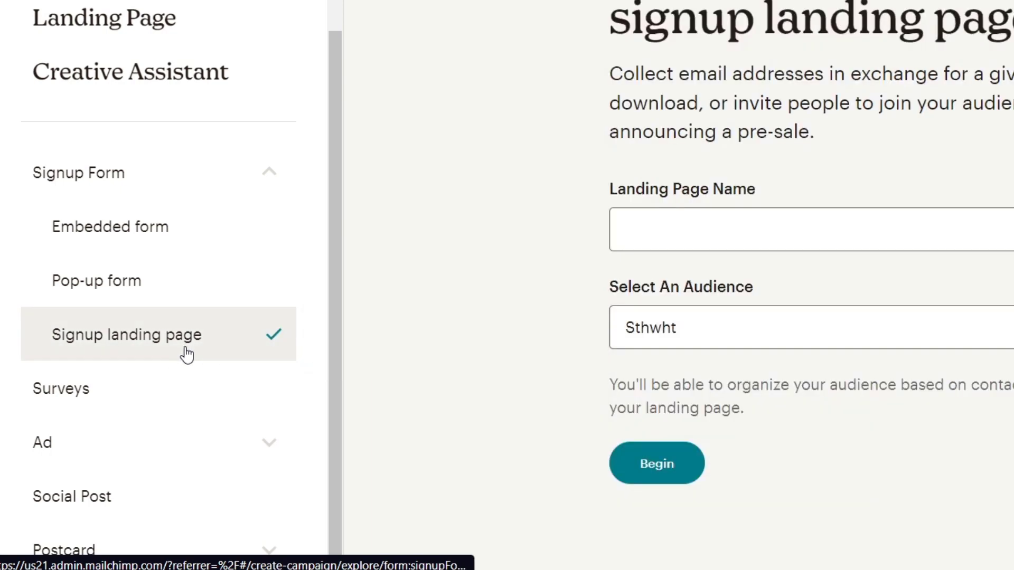
pyautogui.click(746, 235)
pyautogui.write('s')
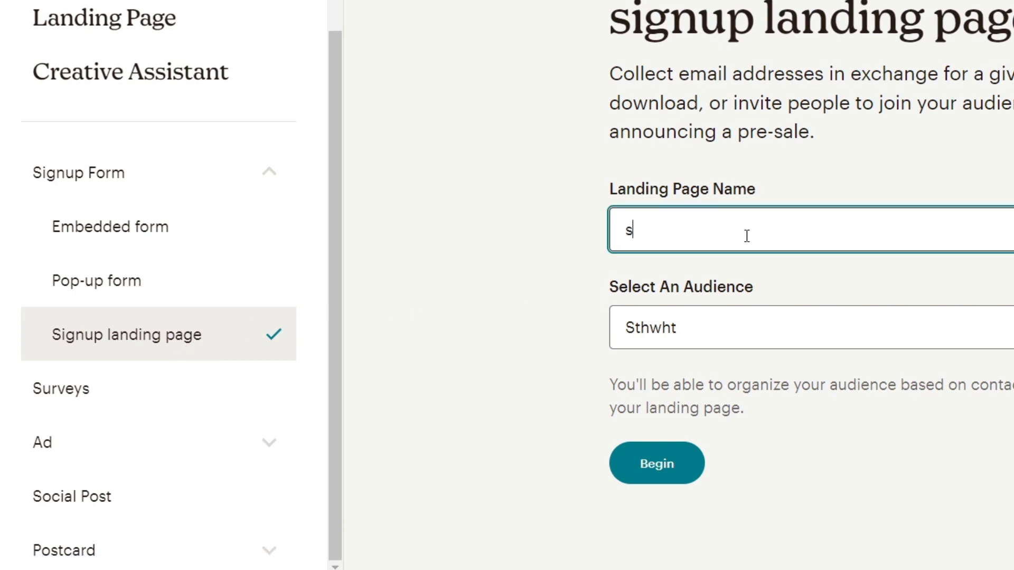
pyautogui.write('ignup')
pyautogui.click(745, 319)
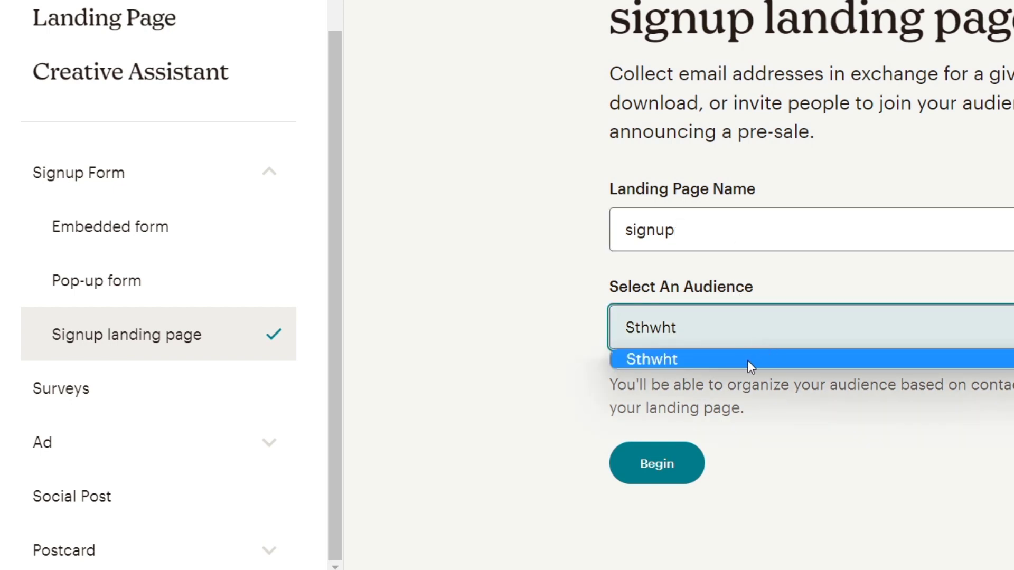
pyautogui.click(748, 360)
# Step: Begin the landing page, then open and close the Sthwht audience management options
pyautogui.click(691, 466)
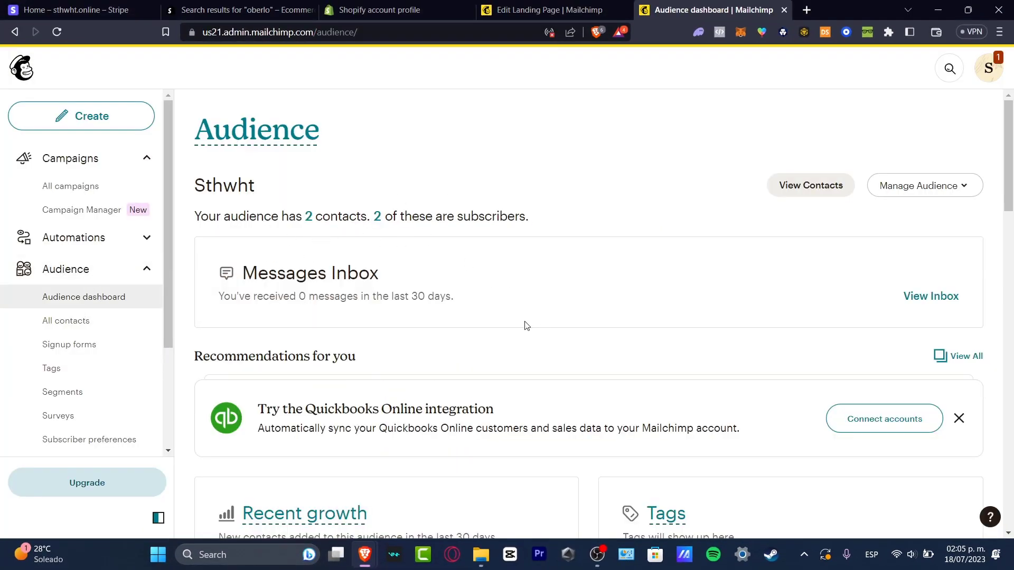
pyautogui.scroll(-3, 457, 359)
pyautogui.scroll(3, 457, 358)
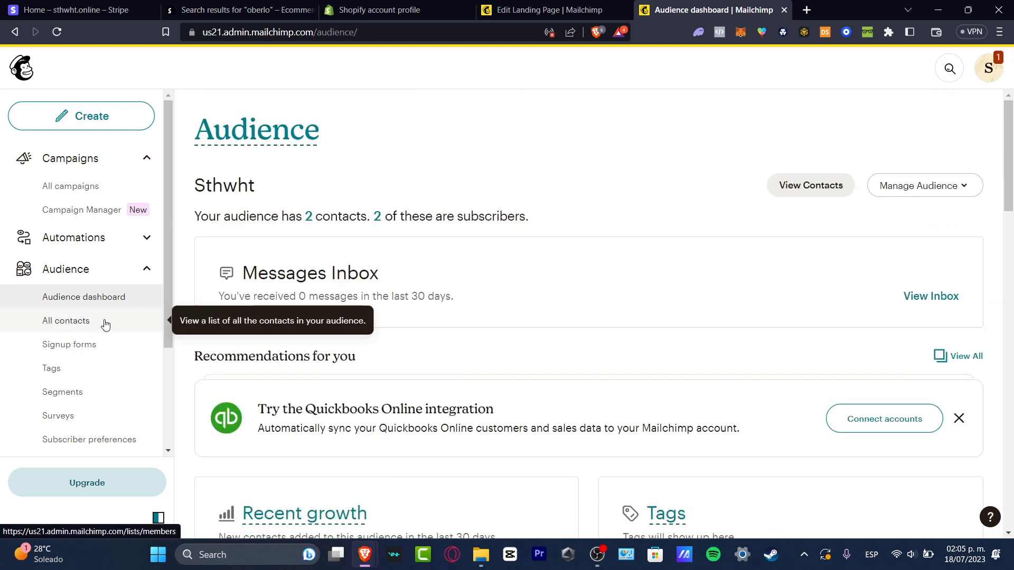
pyautogui.click(895, 188)
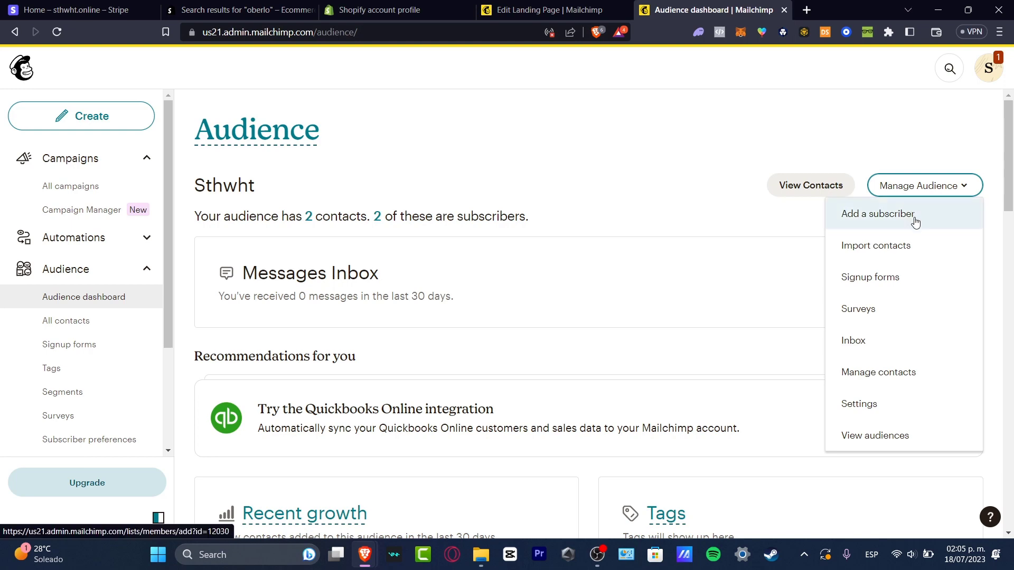
pyautogui.click(634, 189)
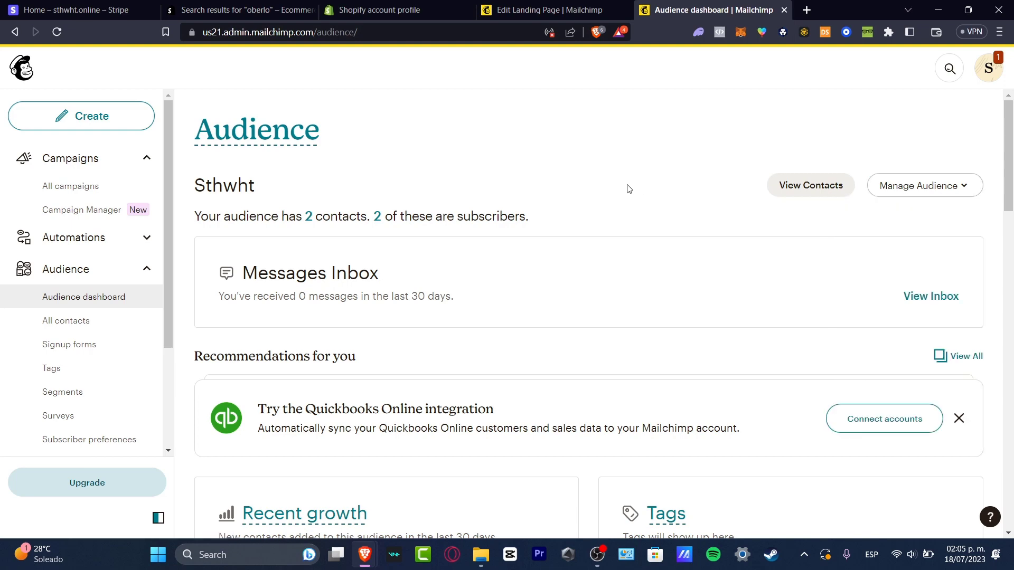
pyautogui.scroll(-5, 627, 189)
pyautogui.scroll(-5, 638, 207)
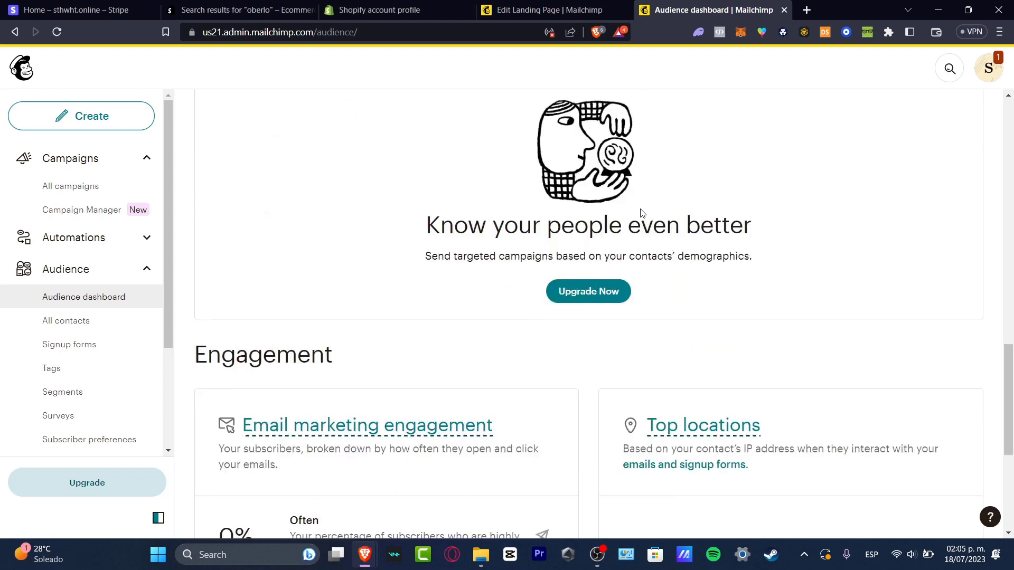
pyautogui.scroll(-4, 641, 214)
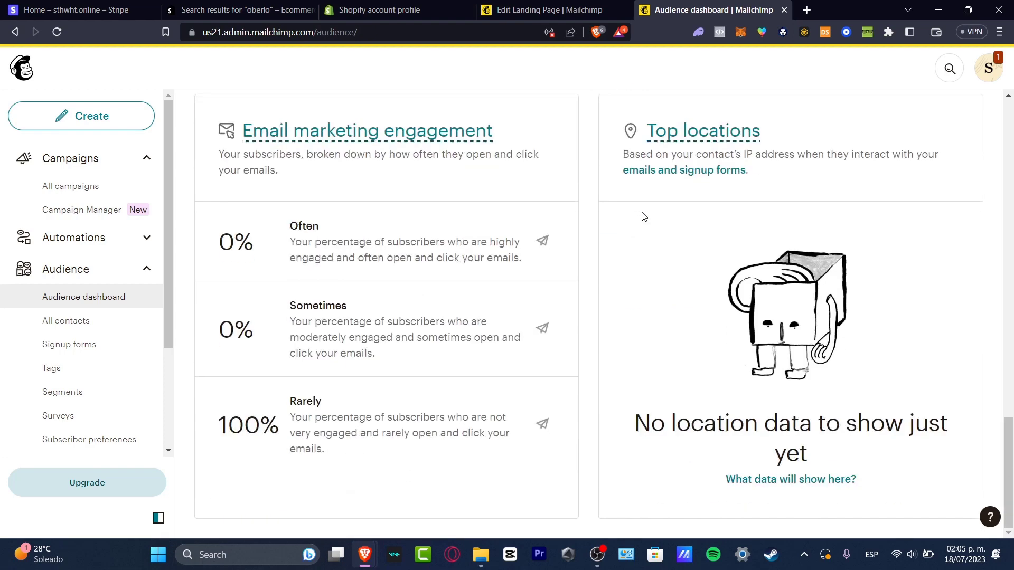
# Step: Return to the landing page and choose the Bandmates Lead Generation template
pyautogui.click(535, 8)
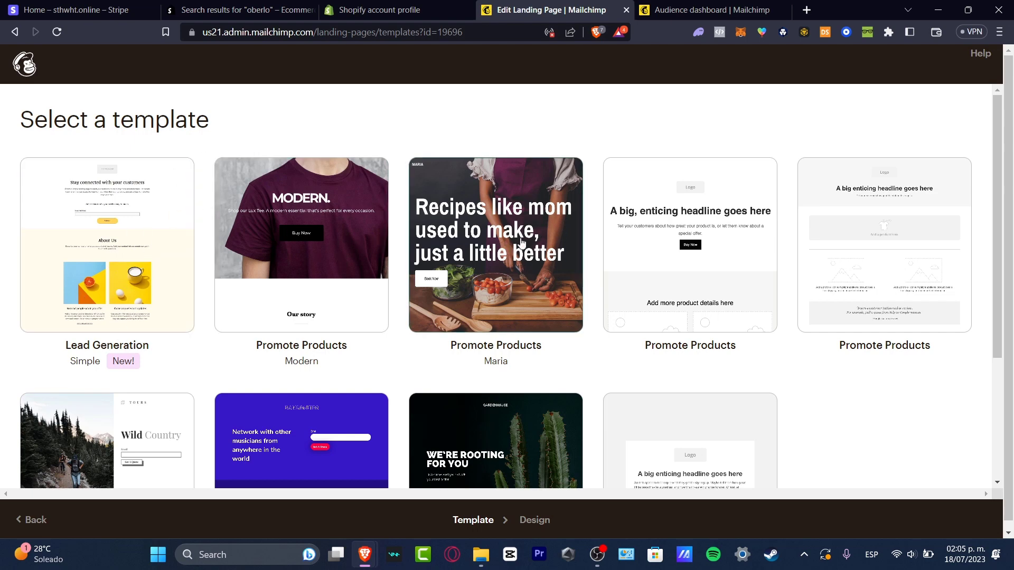
pyautogui.scroll(-3, 746, 306)
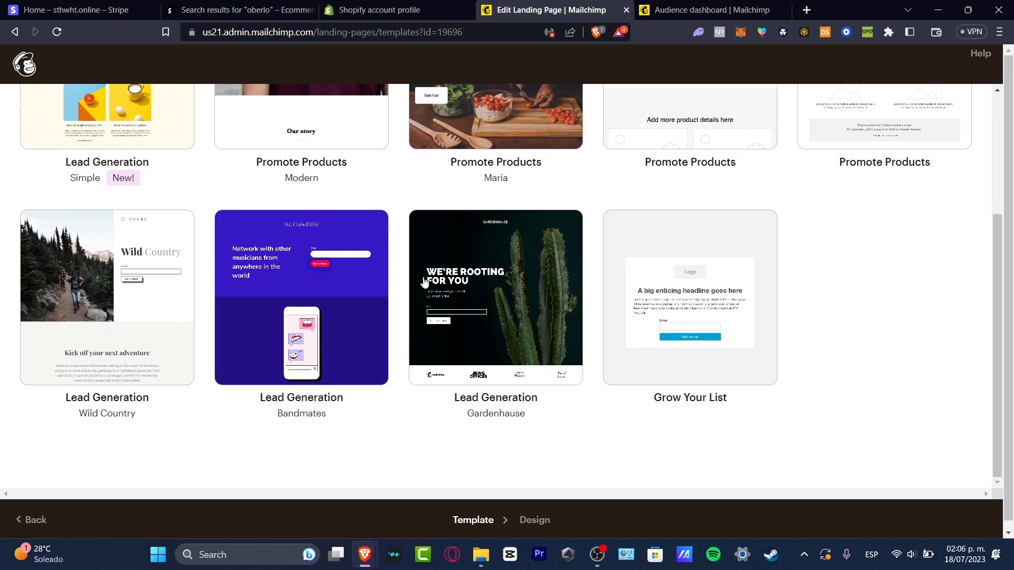
pyautogui.click(290, 308)
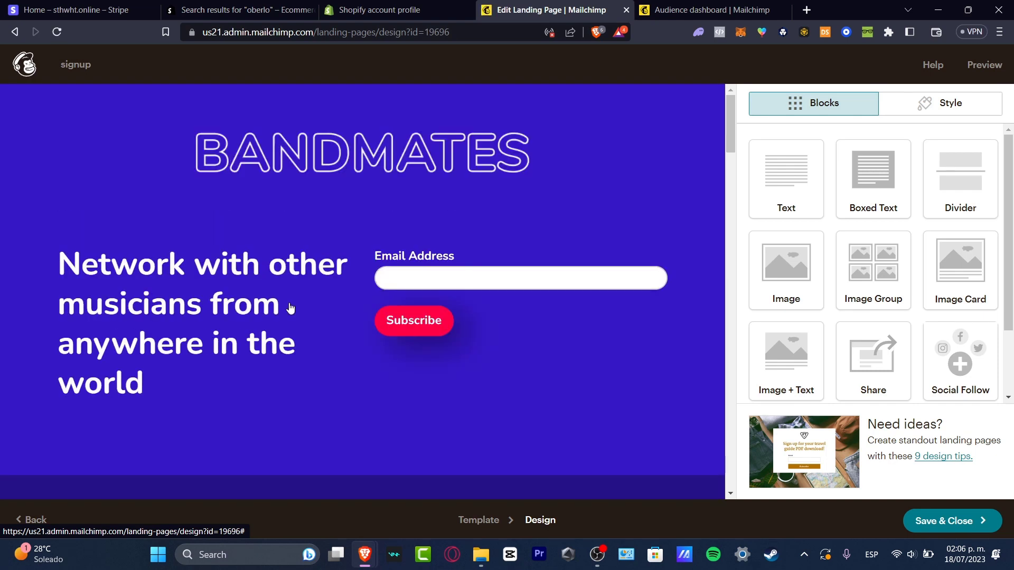
pyautogui.moveTo(487, 293)
pyautogui.moveTo(521, 290)
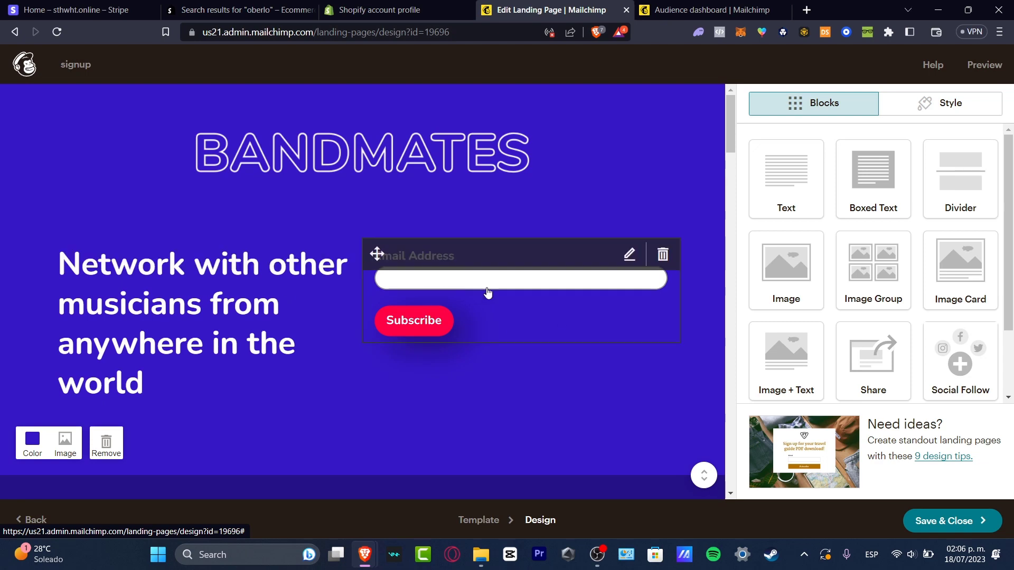
# Step: Delete the email signup form block and move the headline into the right column
pyautogui.click(662, 254)
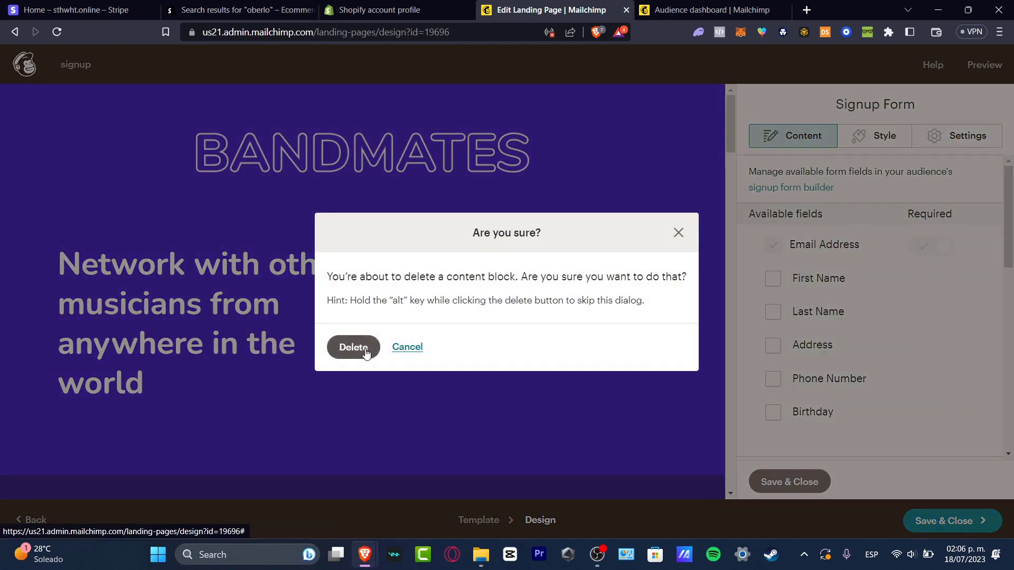
pyautogui.press('Return')
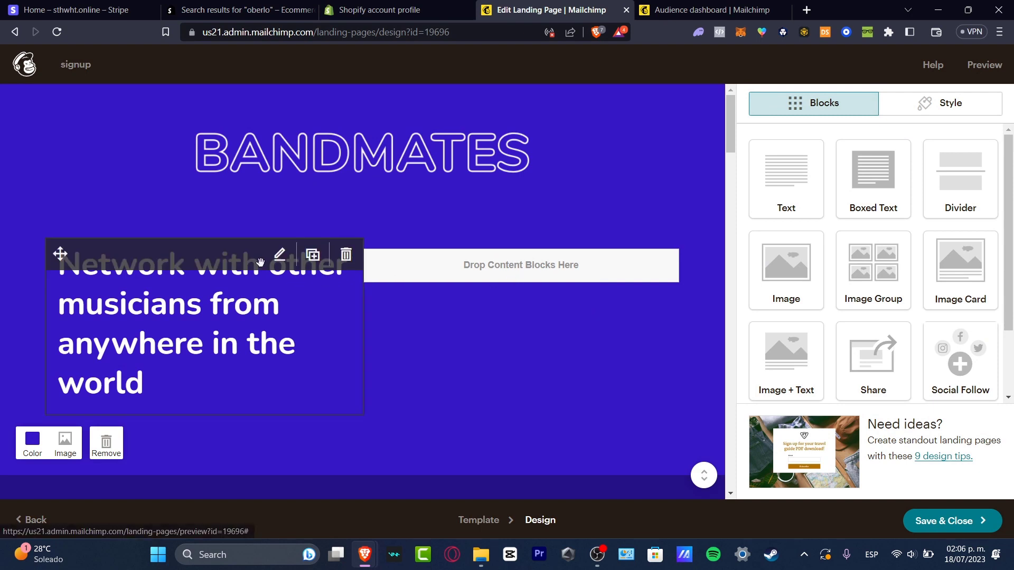
pyautogui.moveTo(343, 271)
pyautogui.mouseDown()
pyautogui.moveTo(101, 260)
pyautogui.moveTo(387, 251)
pyautogui.mouseUp()
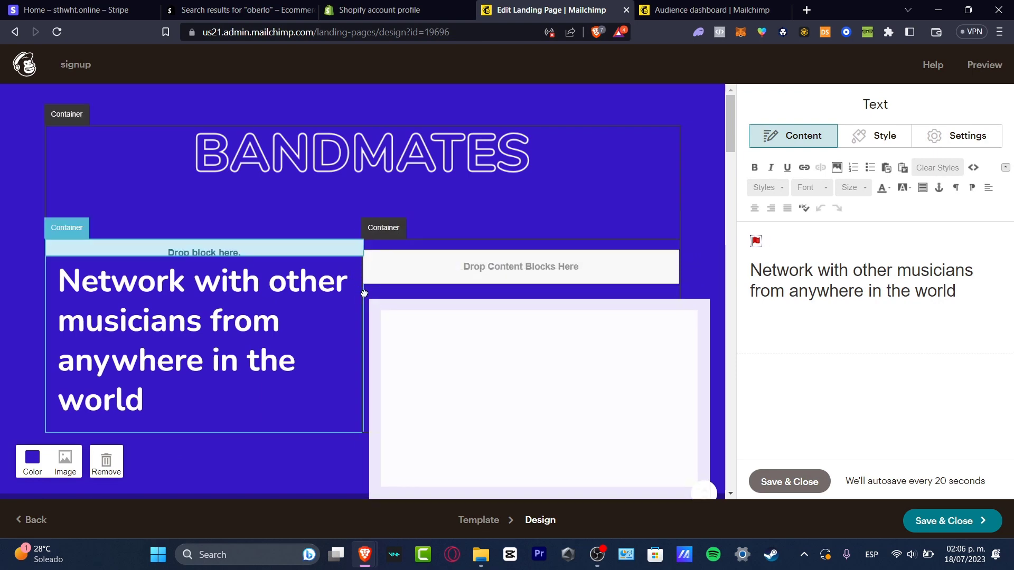
pyautogui.moveTo(387, 252); pyautogui.dragTo(371, 302)
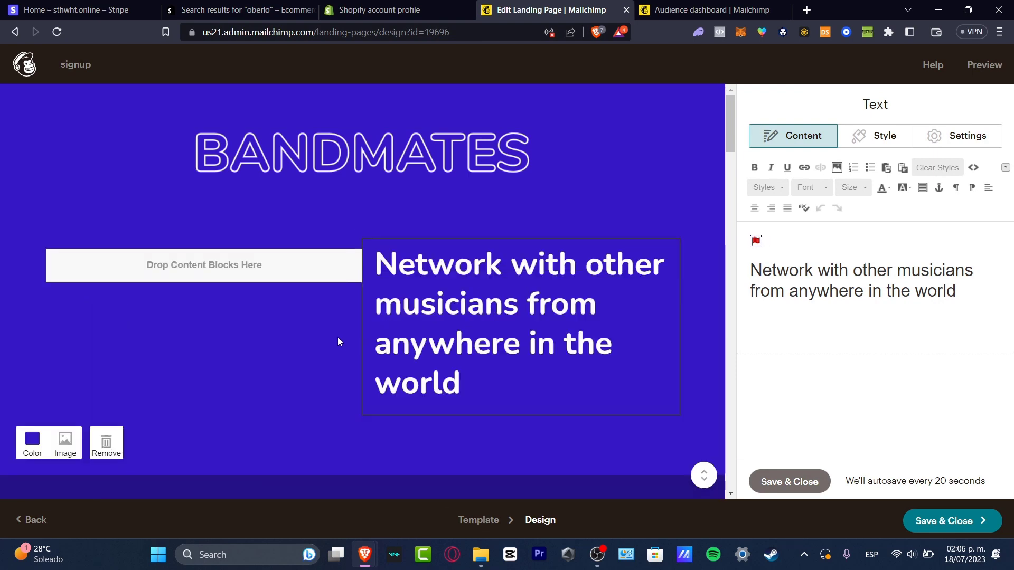
pyautogui.scroll(-5, 365, 377)
pyautogui.scroll(-5, 407, 380)
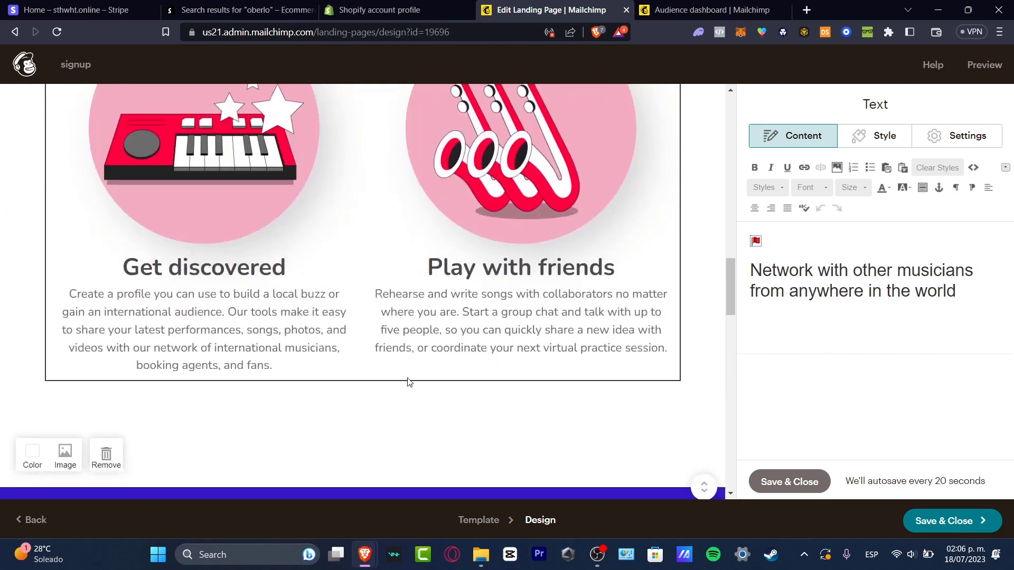
pyautogui.scroll(-5, 407, 380)
pyautogui.scroll(-5, 413, 385)
pyautogui.scroll(-5, 413, 386)
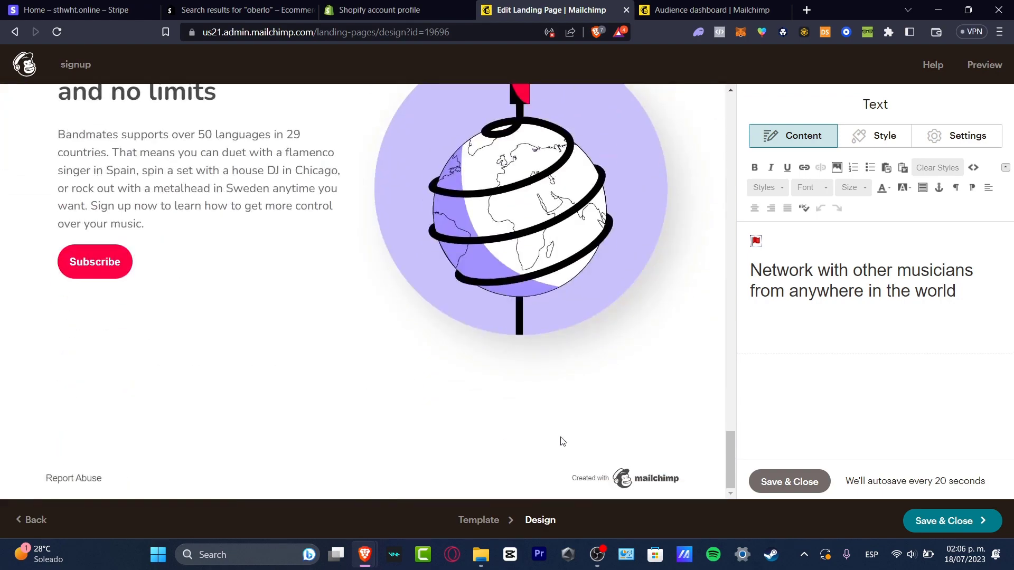
pyautogui.scroll(5, 559, 441)
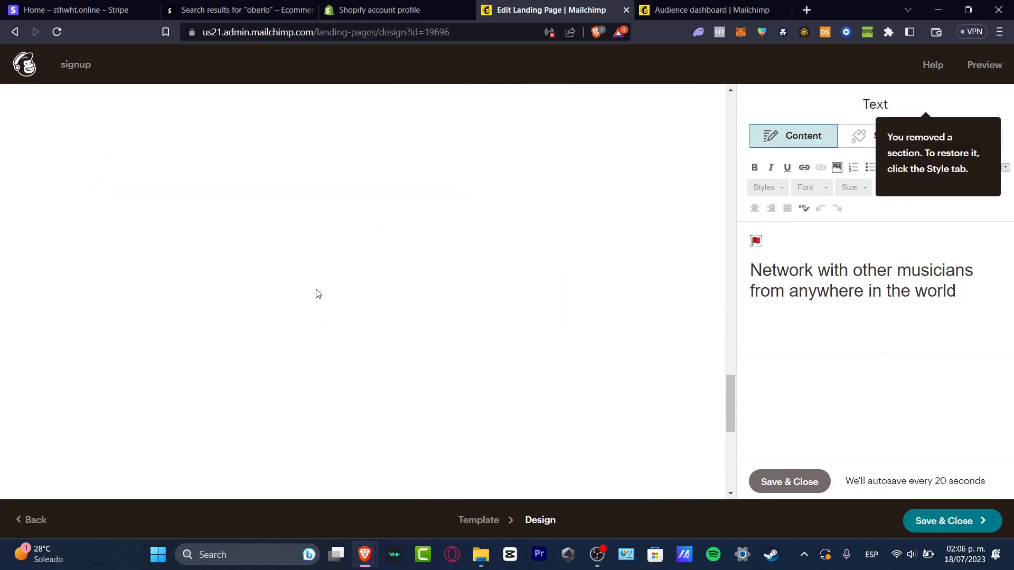
# Step: Delete the Subscribe button and globe illustration blocks
pyautogui.click(346, 358)
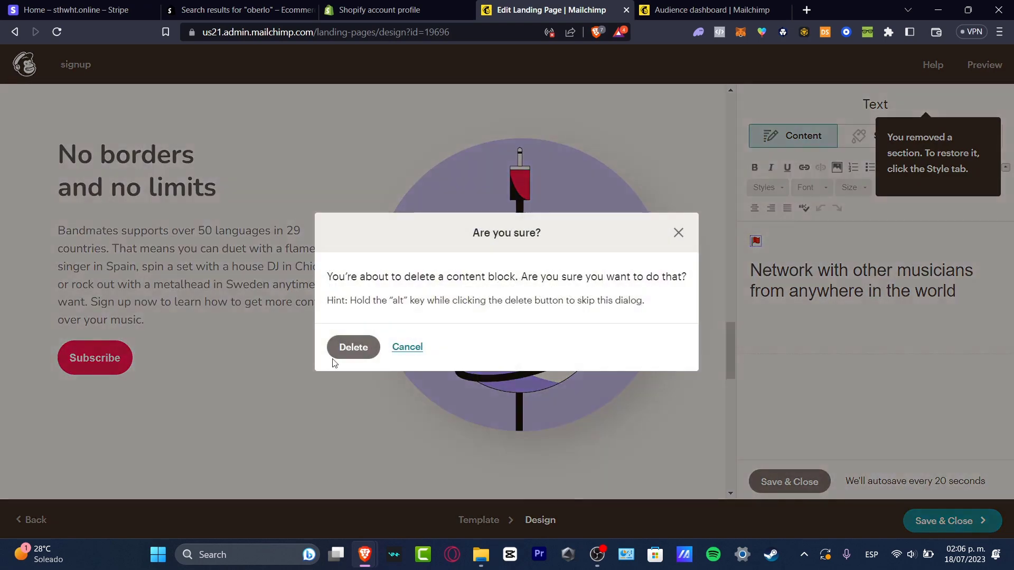
pyautogui.press('Return')
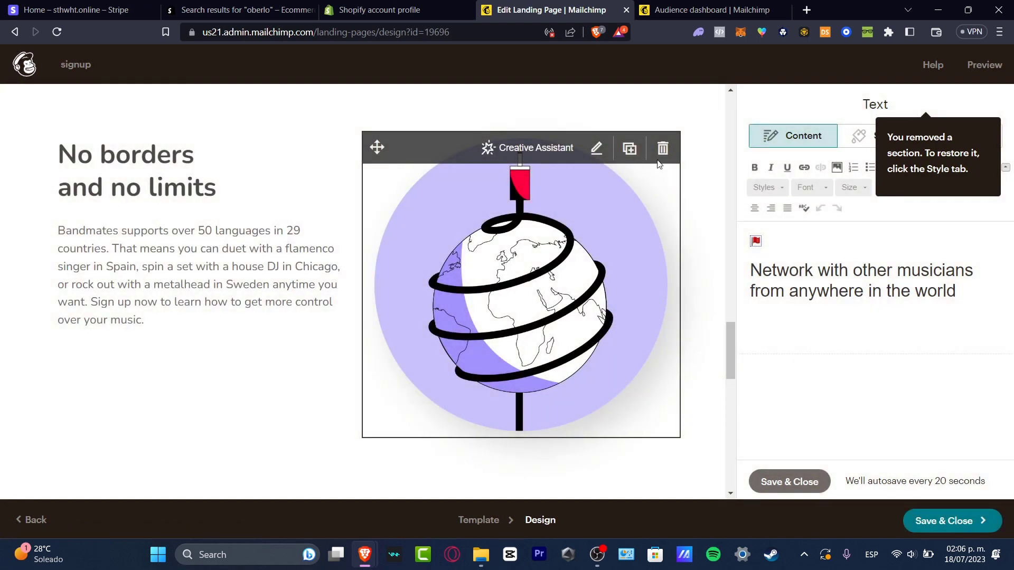
pyautogui.click(663, 150)
pyautogui.click(364, 349)
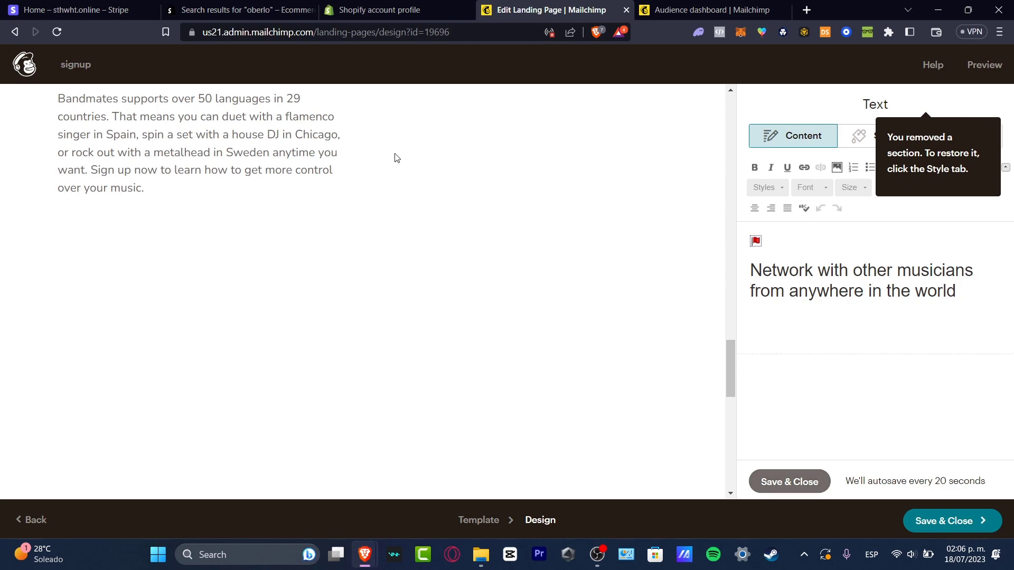
pyautogui.scroll(5, 663, 251)
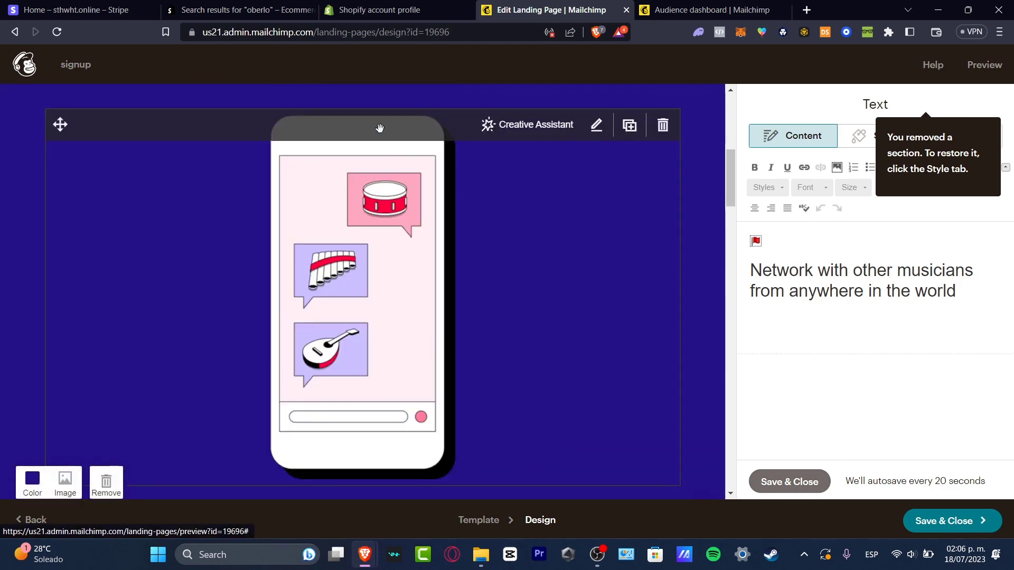
# Step: Delete the phone illustration and add a Signup Form block to the footer
pyautogui.click(664, 125)
pyautogui.click(353, 347)
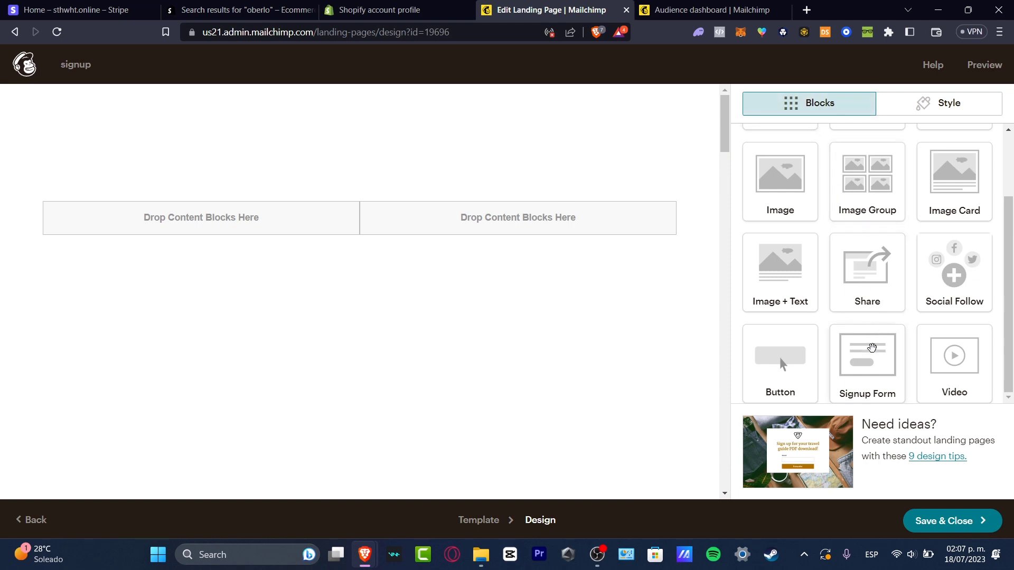
pyautogui.moveTo(871, 363); pyautogui.dragTo(551, 367)
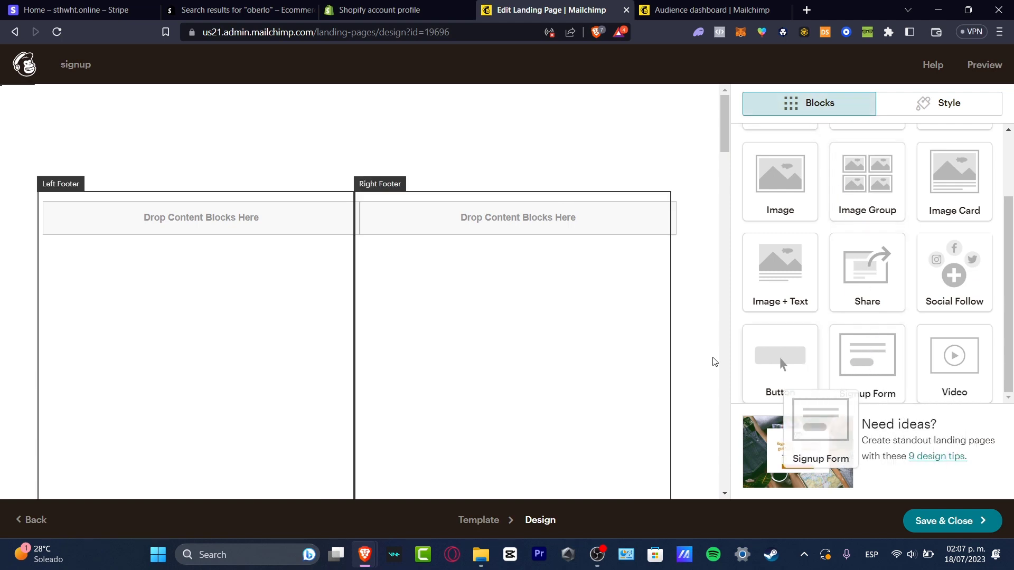
pyautogui.moveTo(464, 305); pyautogui.dragTo(365, 271)
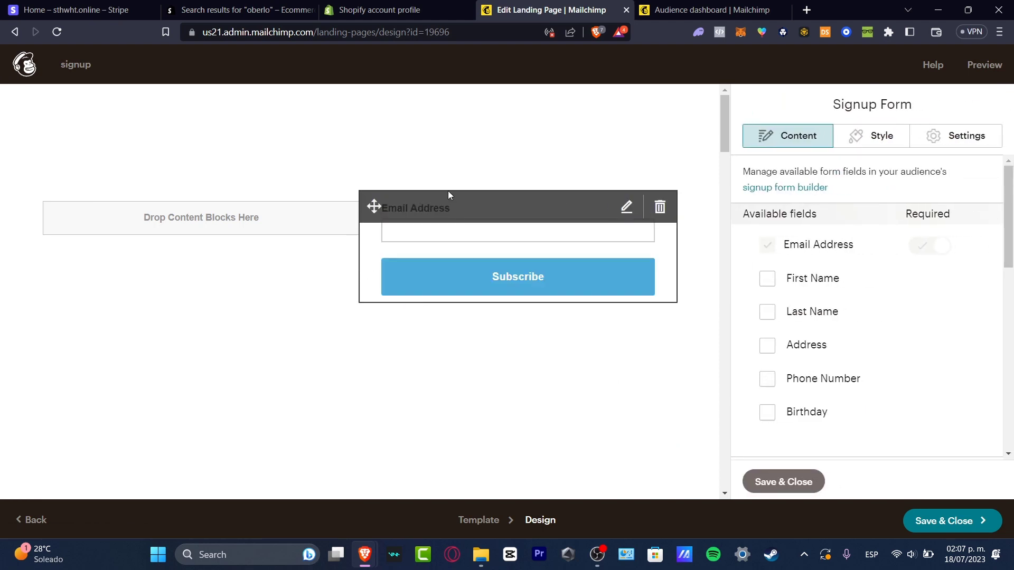
# Step: Reposition the signup form into the left footer column
pyautogui.moveTo(375, 205); pyautogui.dragTo(381, 514)
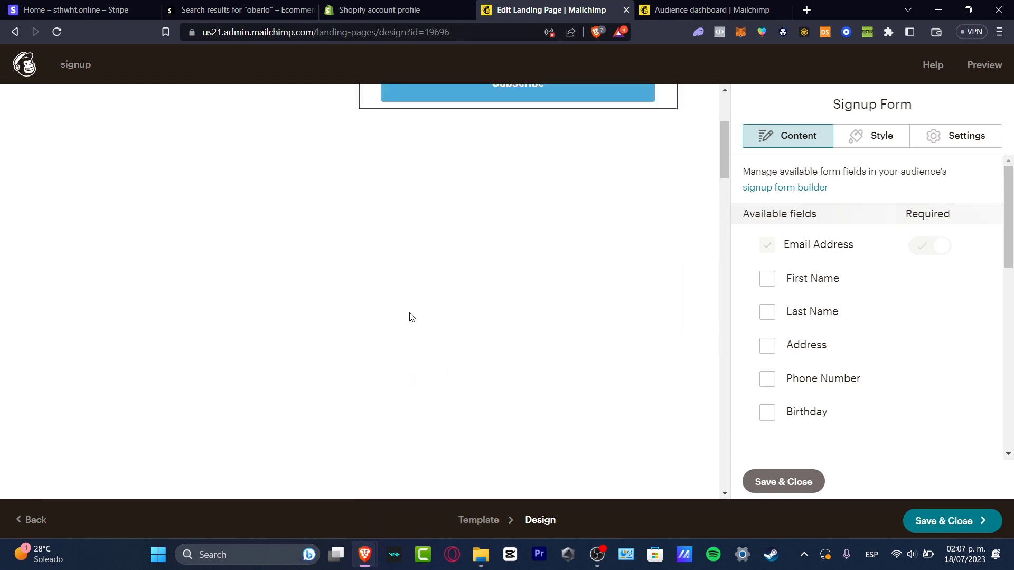
pyautogui.moveTo(382, 514)
pyautogui.mouseDown()
pyautogui.moveTo(374, 206)
pyautogui.moveTo(351, 156)
pyautogui.mouseUp()
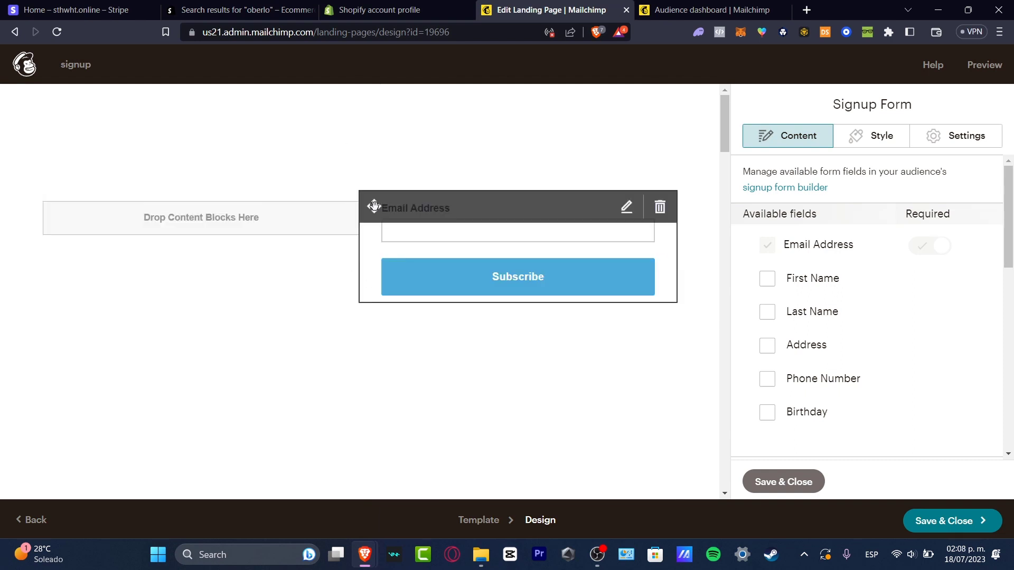
pyautogui.moveTo(372, 206)
pyautogui.mouseDown()
pyautogui.moveTo(250, 229)
pyautogui.moveTo(263, 234)
pyautogui.mouseUp()
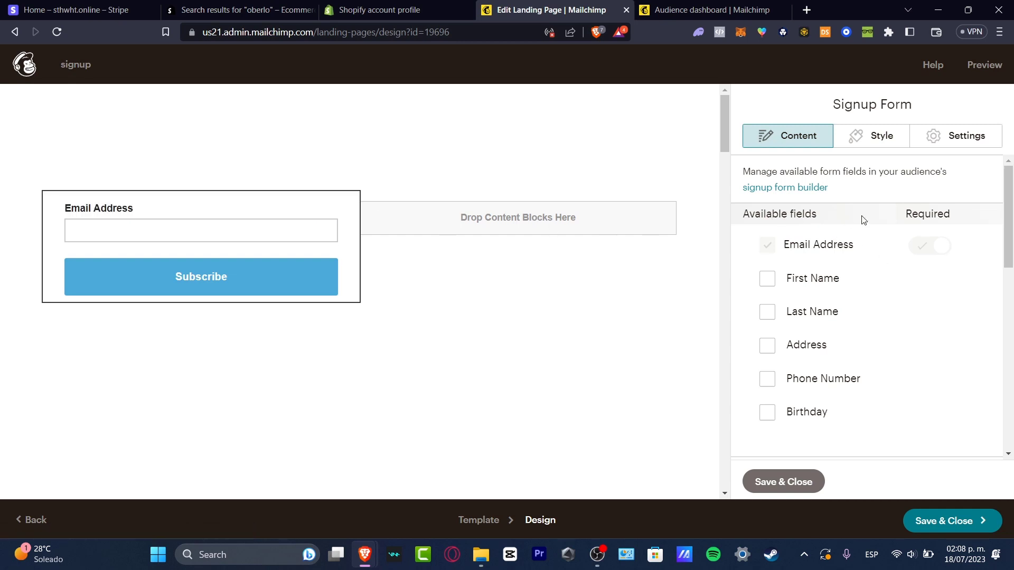
pyautogui.moveTo(906, 216); pyautogui.dragTo(967, 222)
# Step: Add First Name, Last Name, Address and Phone Number fields, all marked required
pyautogui.click(767, 279)
pyautogui.click(766, 312)
pyautogui.click(766, 345)
pyautogui.click(768, 380)
pyautogui.scroll(-3, 768, 380)
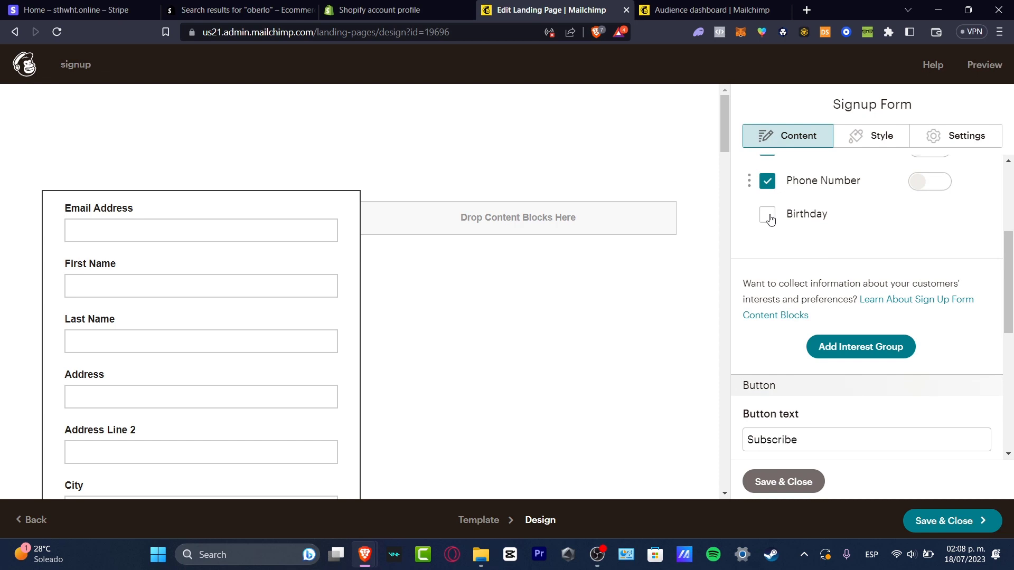
pyautogui.scroll(3, 871, 240)
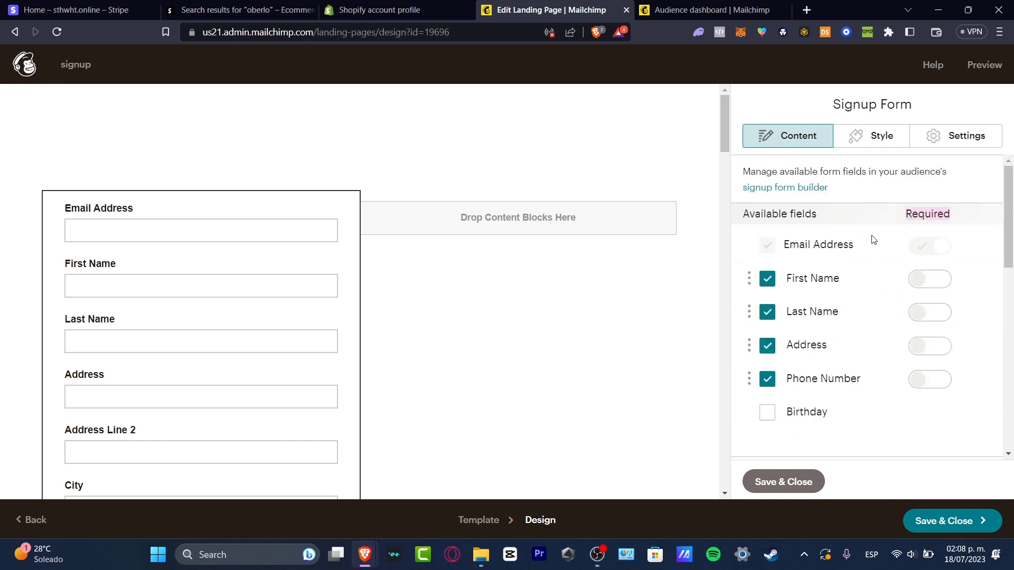
pyautogui.click(922, 279)
pyautogui.click(935, 314)
pyautogui.click(944, 349)
pyautogui.click(939, 380)
pyautogui.scroll(-3, 934, 384)
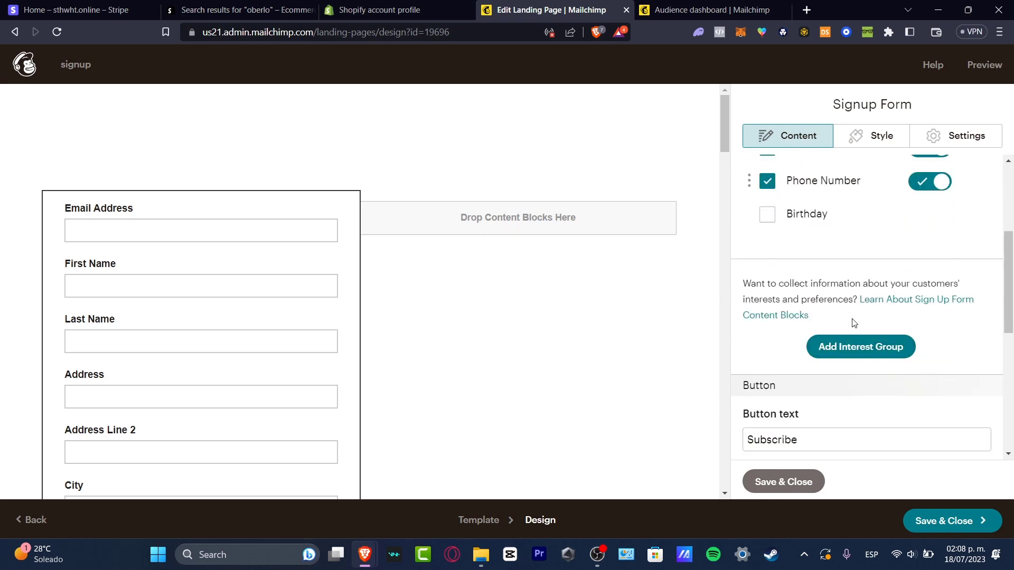
pyautogui.scroll(-3, 854, 323)
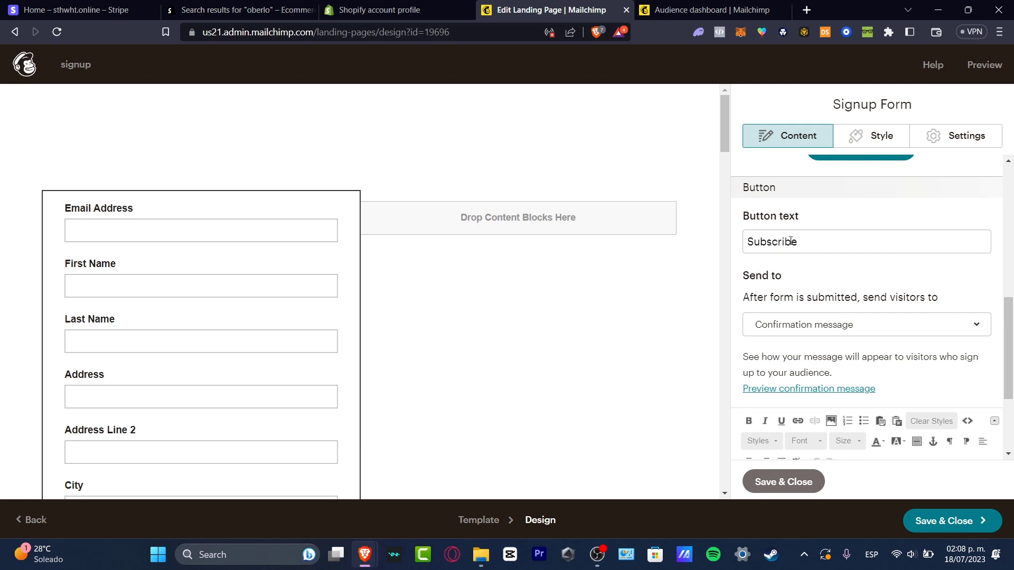
# Step: Relabel the button 'Sign up' and keep Confirmation message as the post-submit destination
pyautogui.doubleClick(825, 240)
pyautogui.write('Sign up')
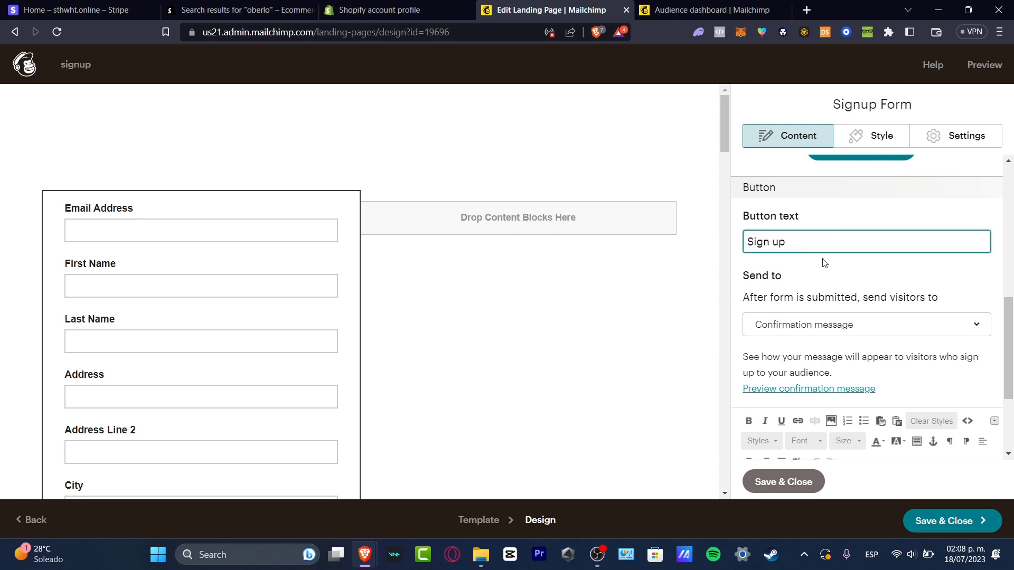
pyautogui.moveTo(769, 297); pyautogui.dragTo(912, 297)
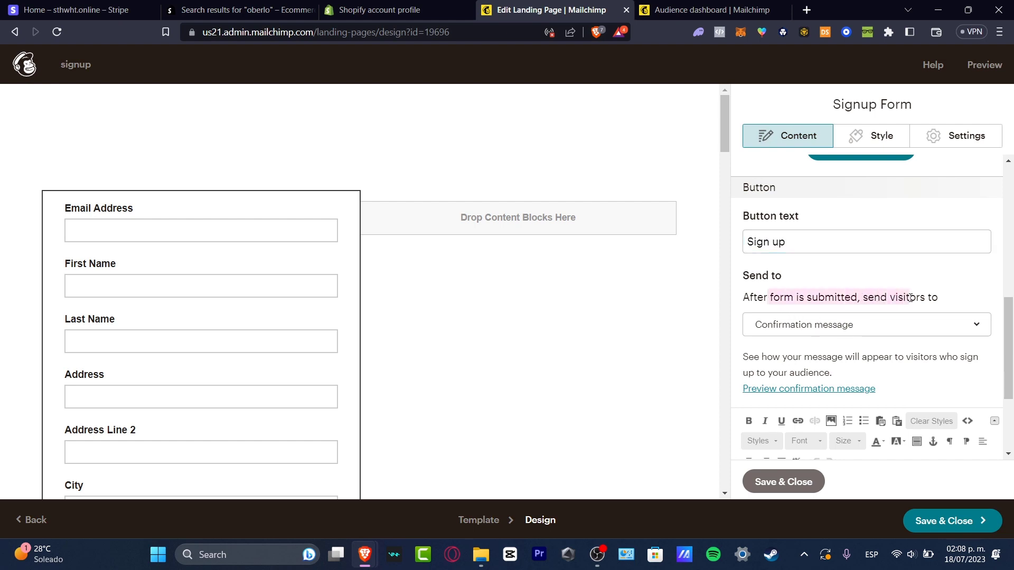
pyautogui.click(911, 324)
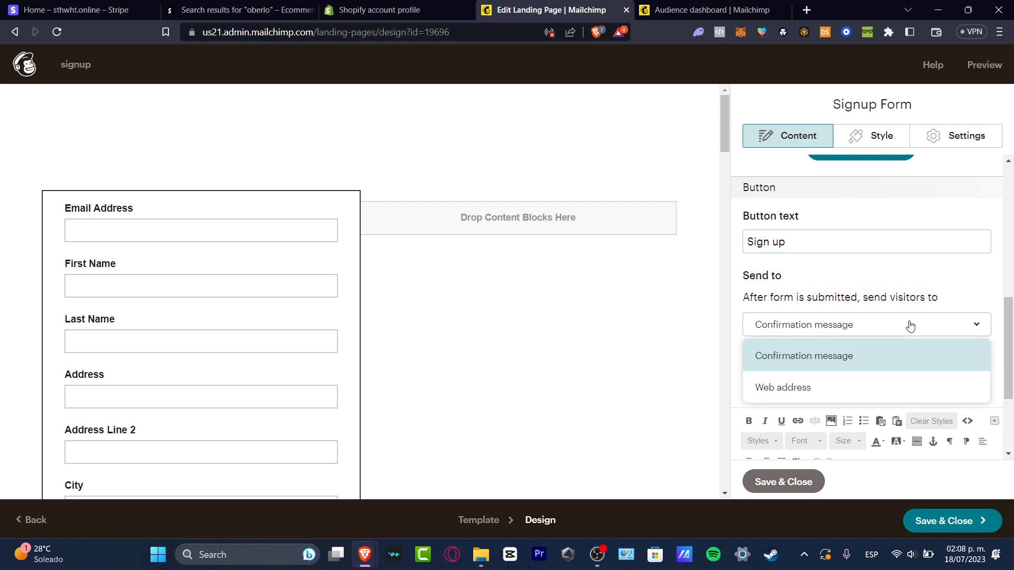
pyautogui.click(870, 370)
pyautogui.scroll(-2, 906, 317)
pyautogui.scroll(-1, 926, 356)
# Step: Replace 'added to the audience.' with 'now added to the community.' in the success message
pyautogui.click(909, 368)
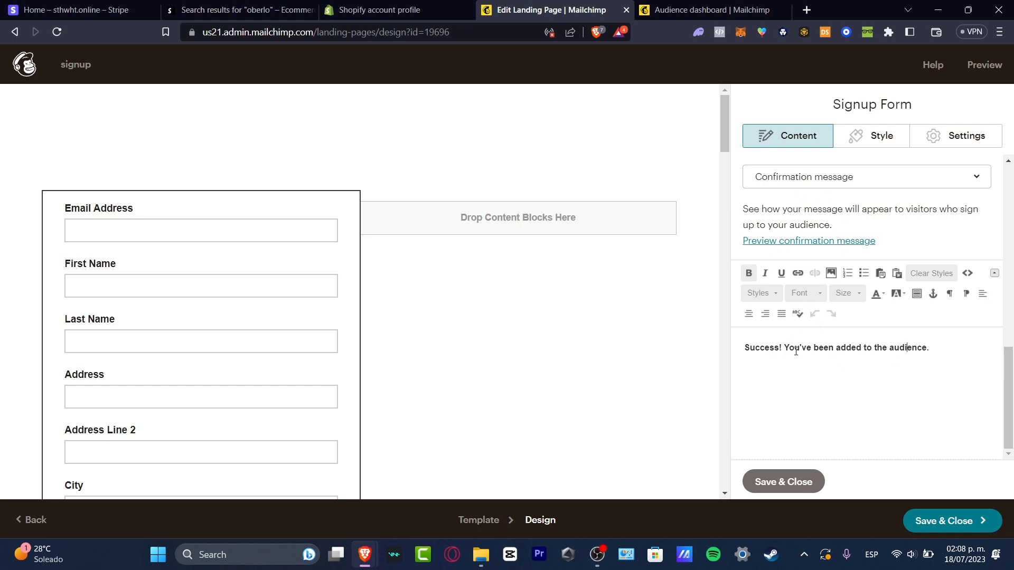
pyautogui.moveTo(935, 352); pyautogui.dragTo(837, 350)
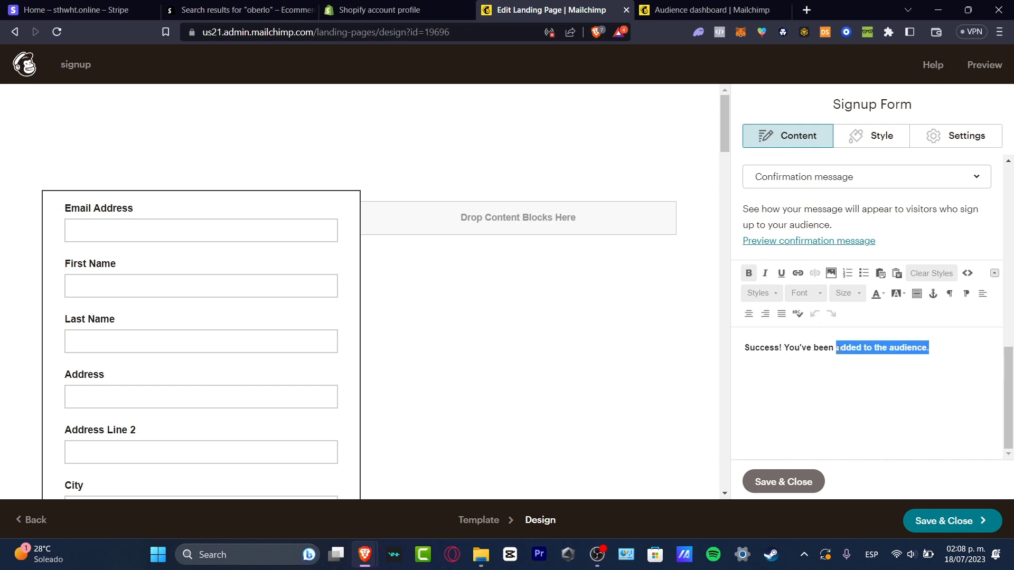
pyautogui.write('now')
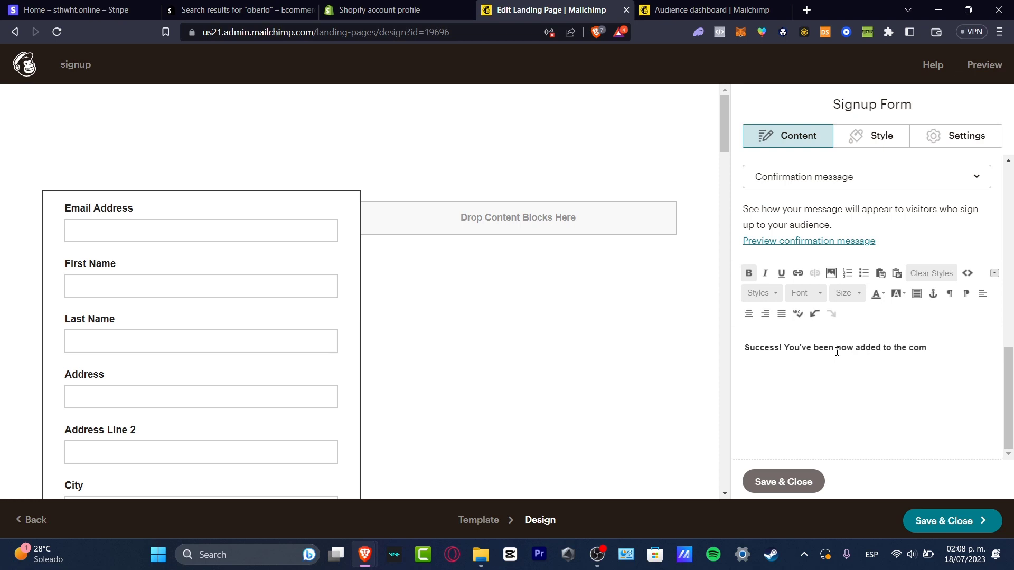
pyautogui.write('mmunity.')
pyautogui.scroll(5, 855, 325)
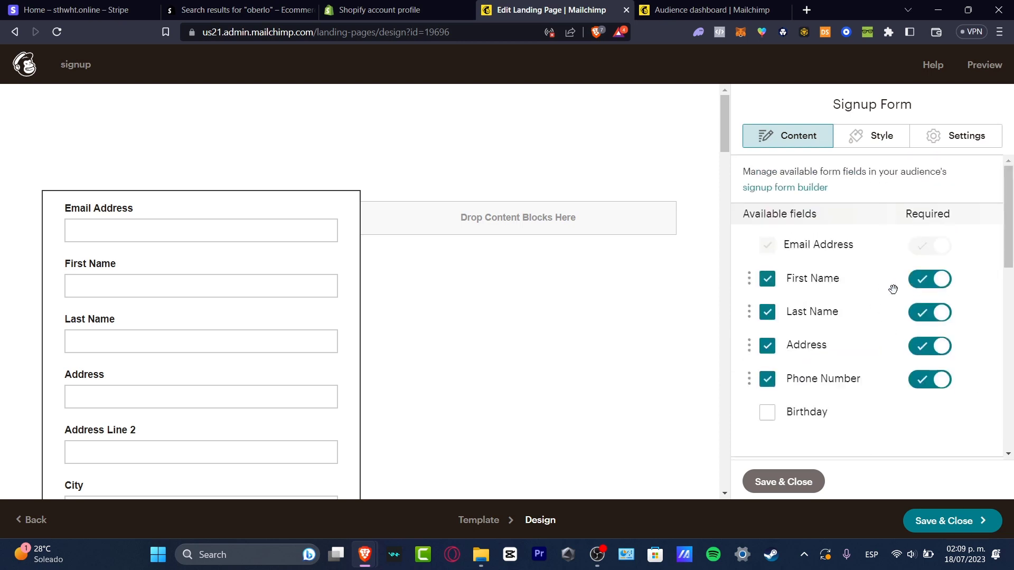
# Step: Save and close the signup form block, then reopen its settings for review
pyautogui.click(811, 484)
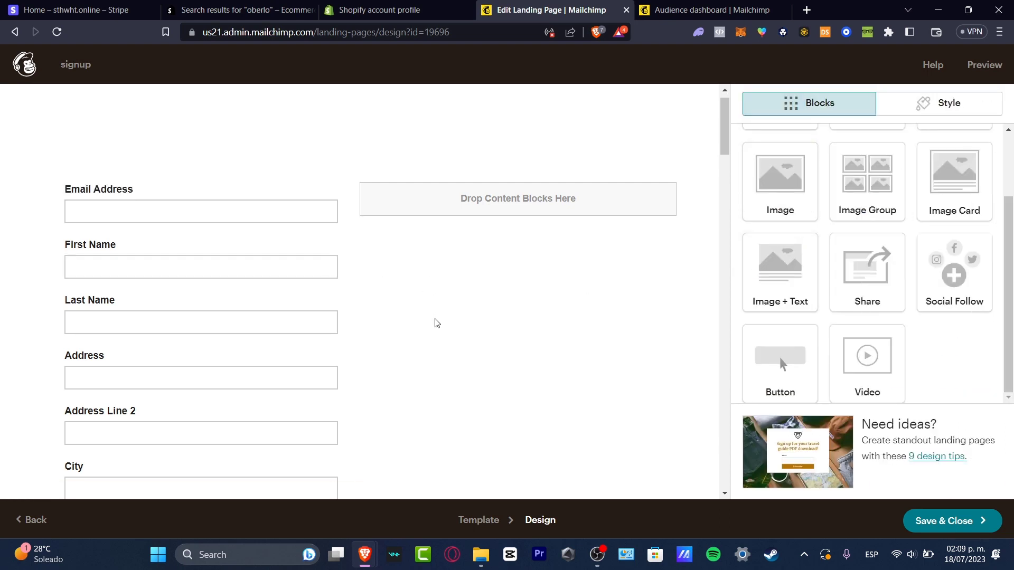
pyautogui.scroll(-5, 435, 322)
pyautogui.scroll(3, 435, 322)
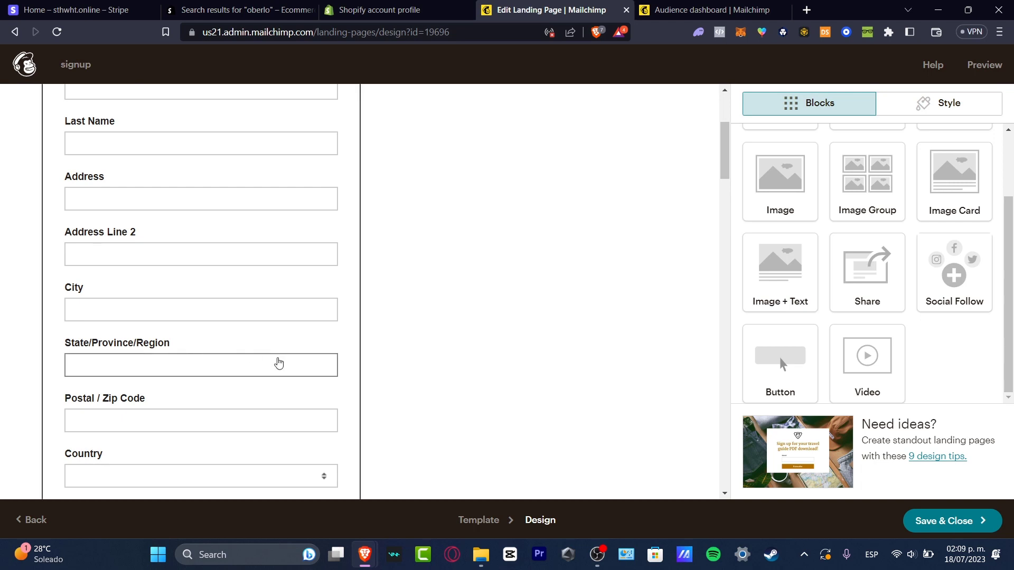
pyautogui.scroll(-3, 313, 357)
pyautogui.click(312, 363)
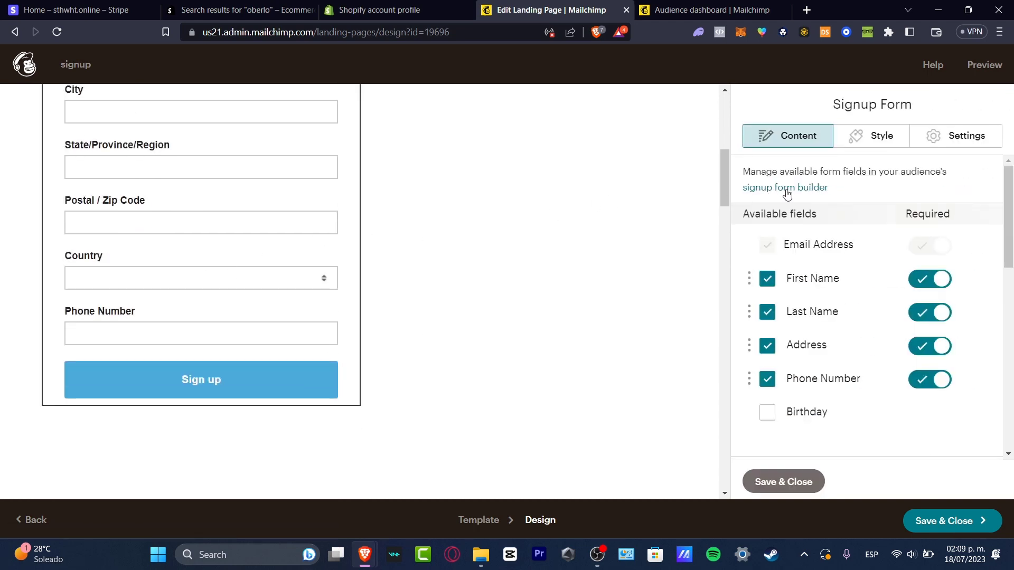
# Step: Open the Sthwht signup form builder to review its fields and the Add a field list
pyautogui.click(824, 191)
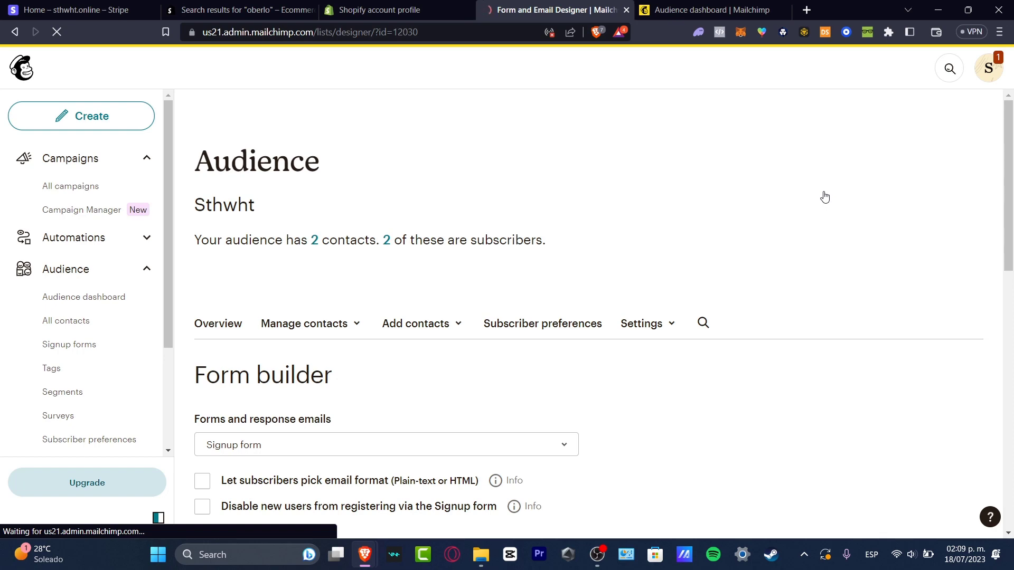
pyautogui.scroll(-3, 536, 349)
pyautogui.scroll(-3, 536, 349)
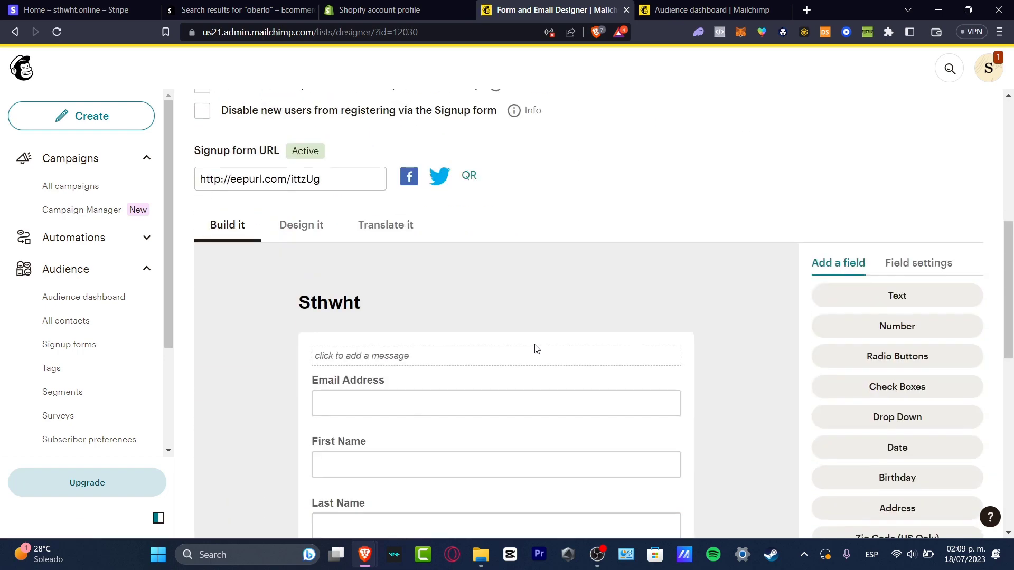
pyautogui.scroll(-3, 533, 348)
pyautogui.scroll(3, 535, 348)
pyautogui.scroll(-3, 673, 250)
pyautogui.scroll(3, 760, 246)
pyautogui.scroll(-3, 701, 284)
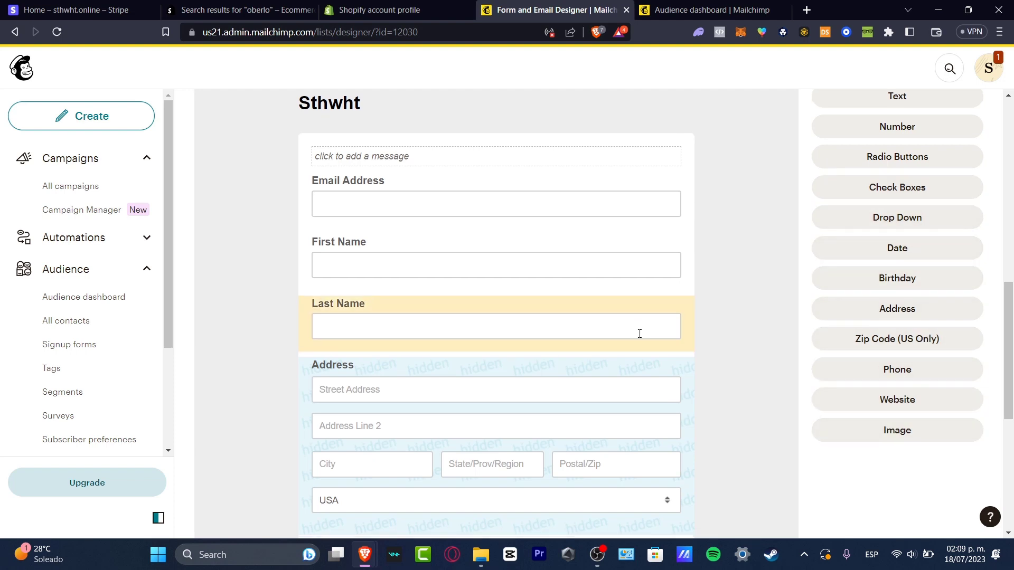
pyautogui.scroll(-5, 634, 349)
pyautogui.scroll(3, 663, 381)
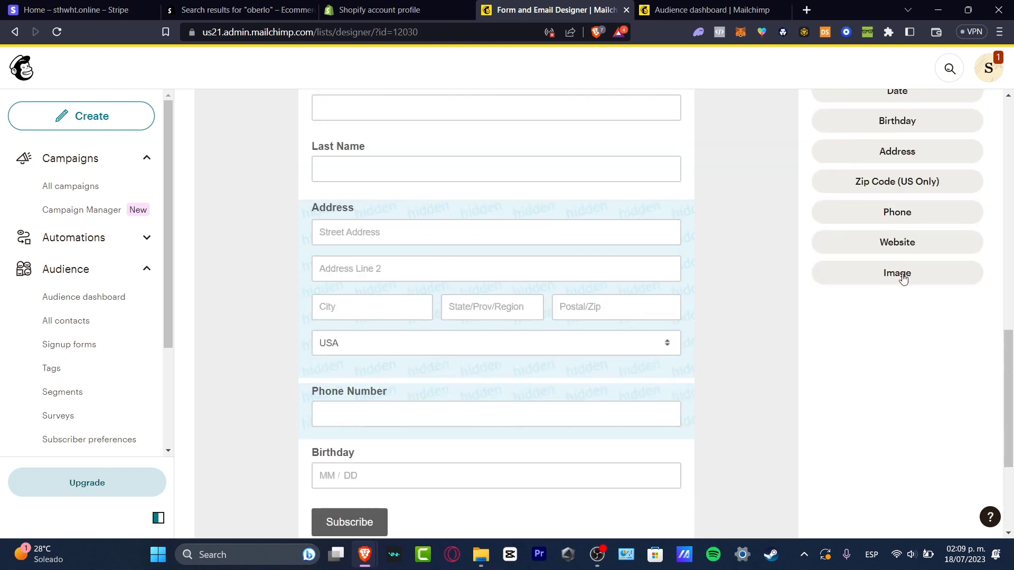
# Step: Add a Website field, duplicate it, and start relabelling the copy as 'References Resume'
pyautogui.click(907, 242)
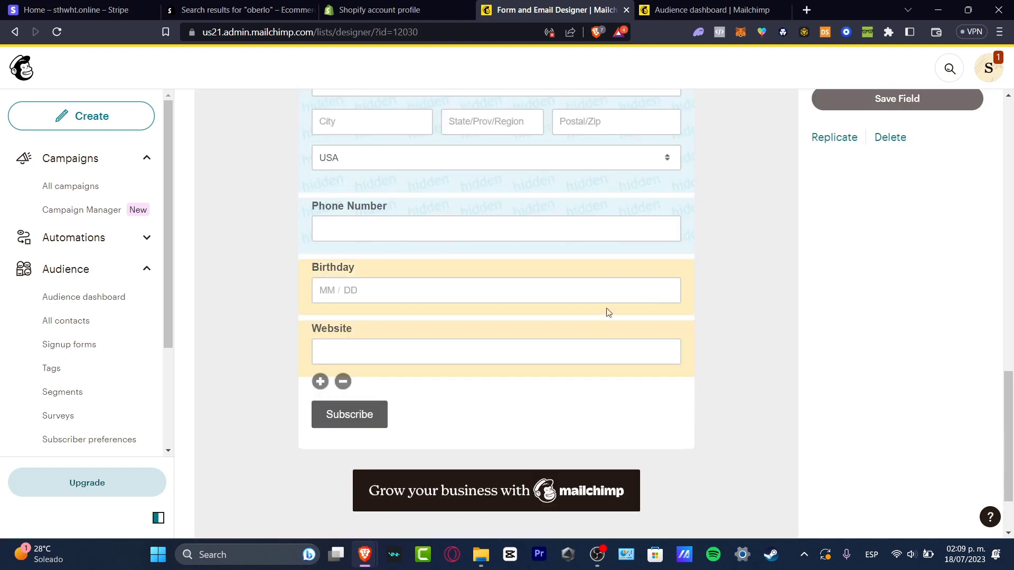
pyautogui.click(320, 381)
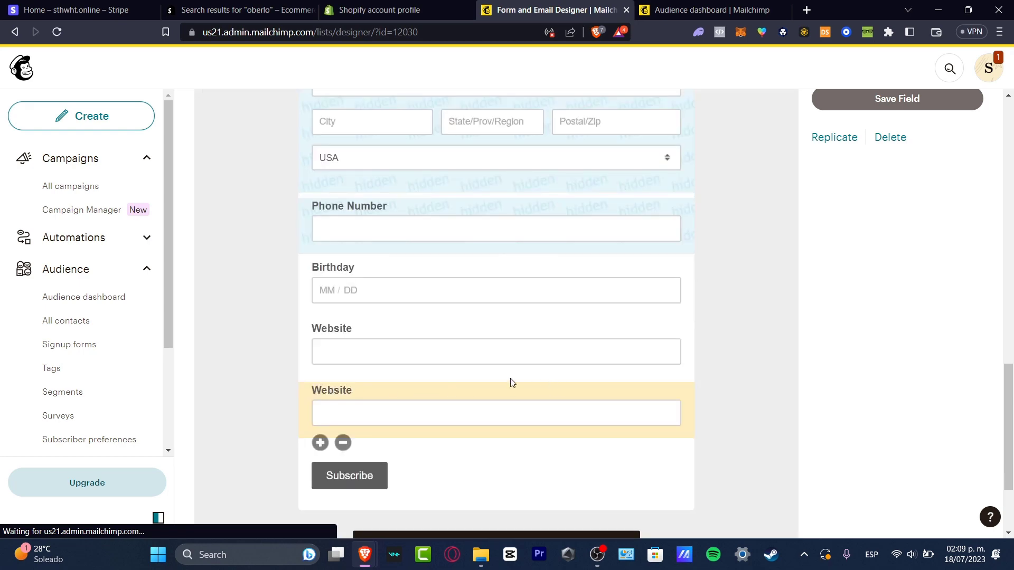
pyautogui.click(343, 389)
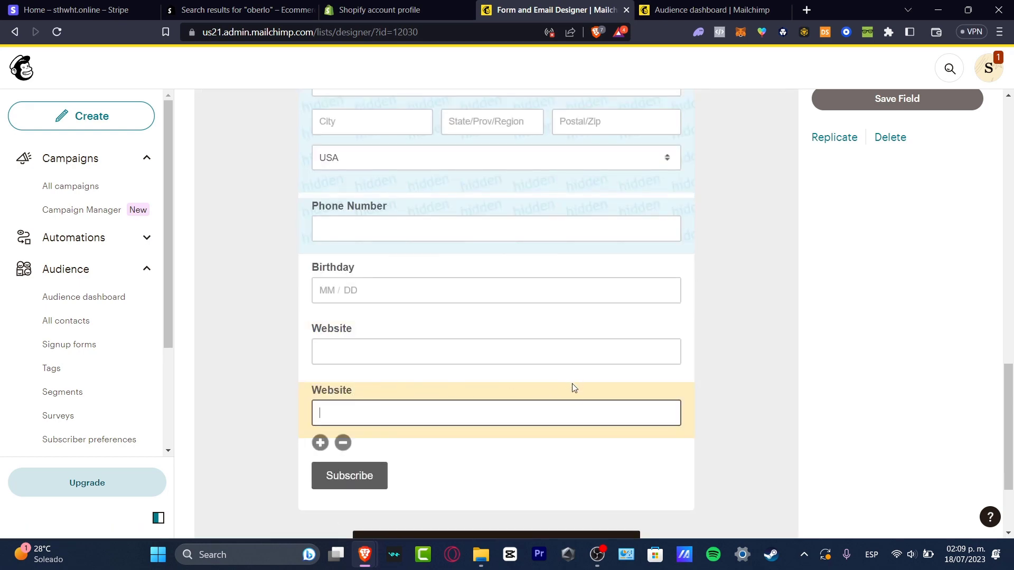
pyautogui.scroll(3, 570, 391)
pyautogui.scroll(3, 569, 398)
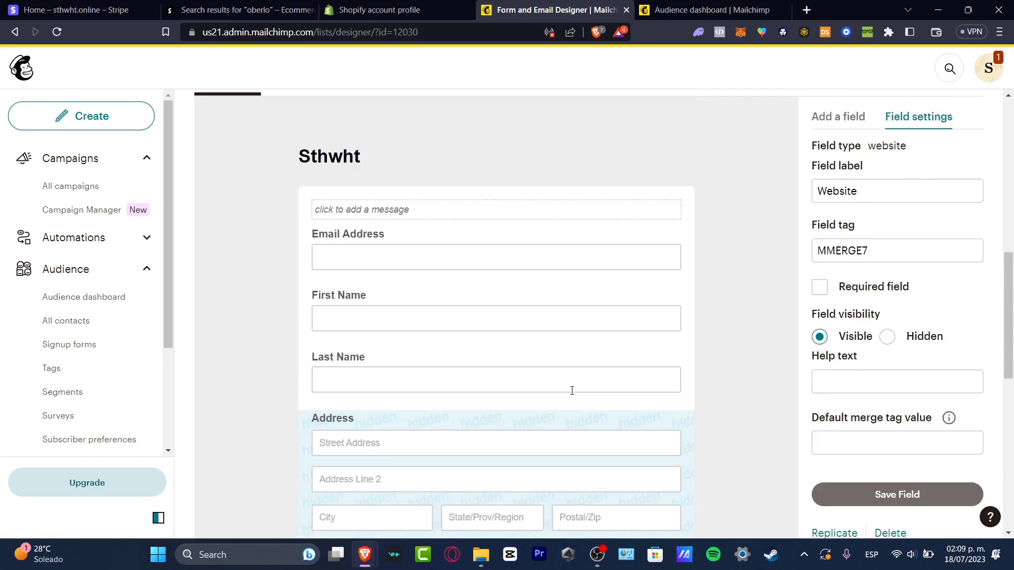
pyautogui.doubleClick(905, 186)
pyautogui.write('References')
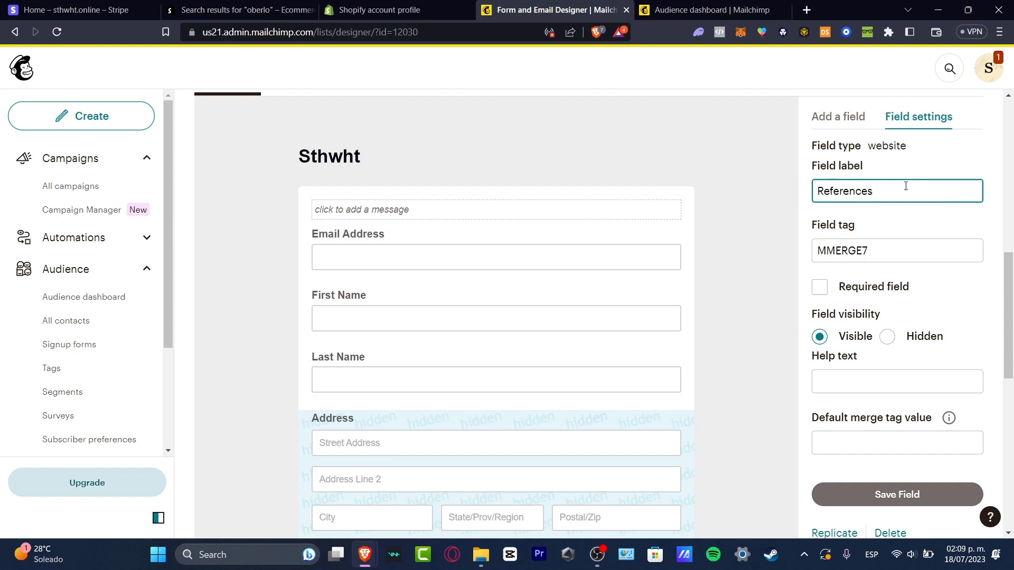
pyautogui.write(' Resume')
pyautogui.scroll(-7, 489, 312)
pyautogui.scroll(5, 428, 345)
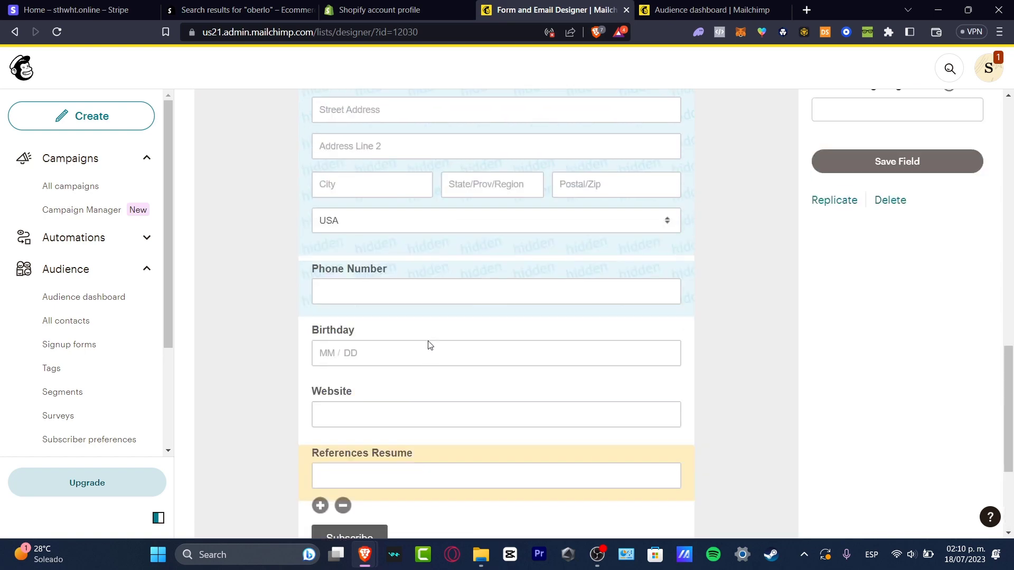
pyautogui.scroll(3, 427, 345)
pyautogui.scroll(1, 428, 231)
pyautogui.scroll(2, 428, 231)
# Step: Set the signup page background to pink #ff1c6b and select the form's signup URL
pyautogui.click(309, 337)
pyautogui.scroll(-3, 399, 306)
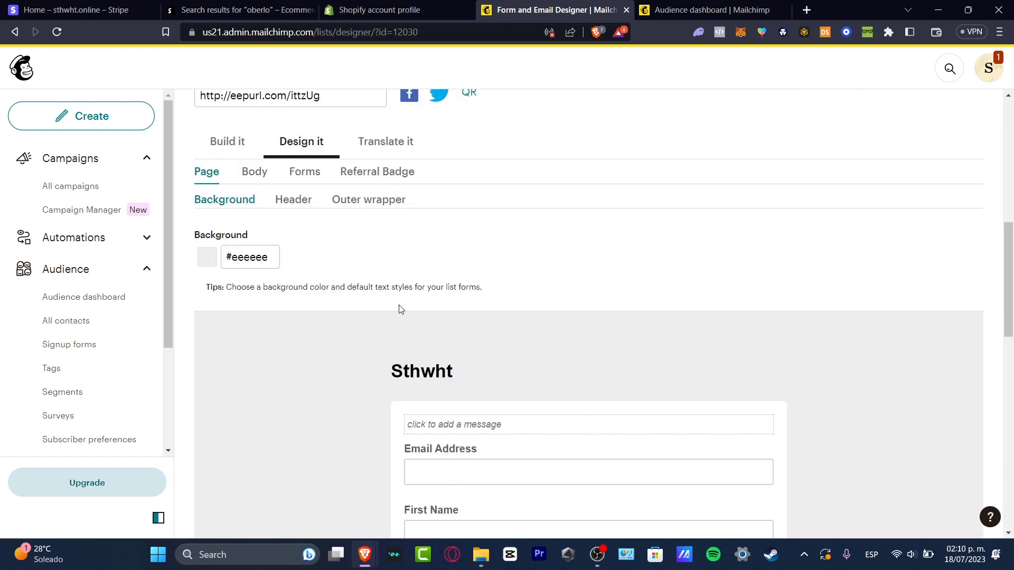
pyautogui.scroll(-5, 398, 305)
pyautogui.scroll(-4, 398, 309)
pyautogui.scroll(10, 399, 309)
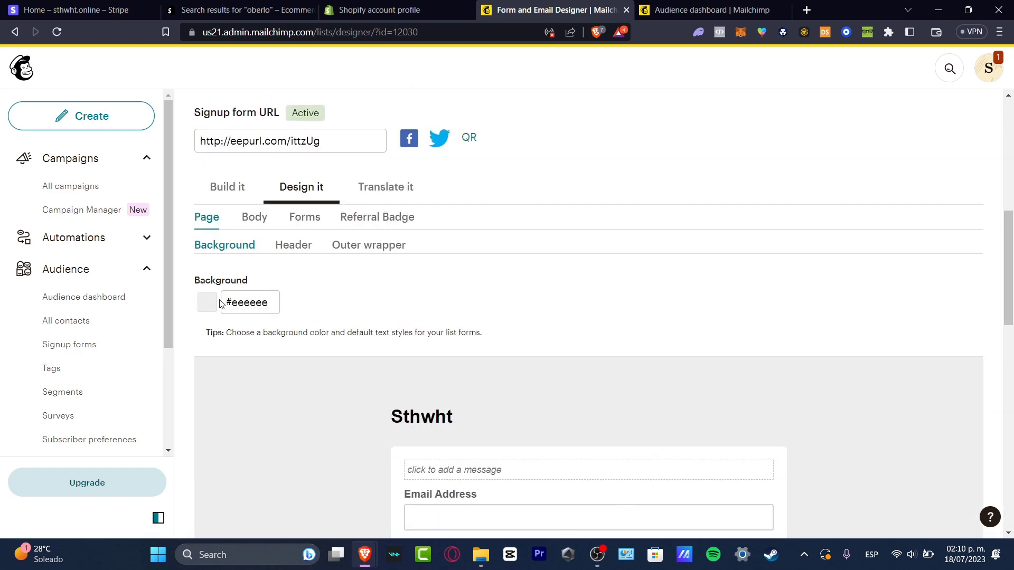
pyautogui.click(250, 302)
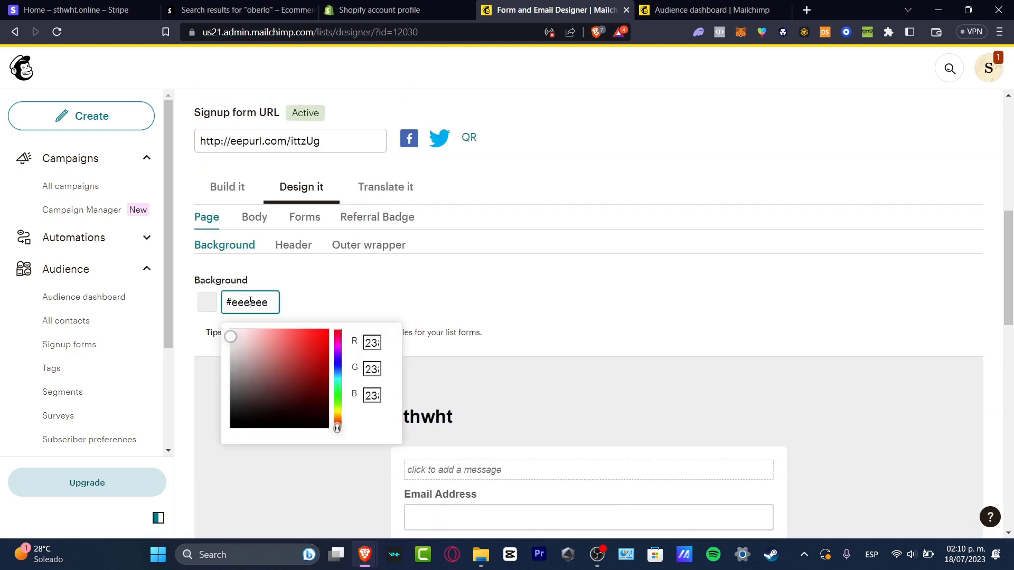
pyautogui.click(339, 336)
pyautogui.click(416, 316)
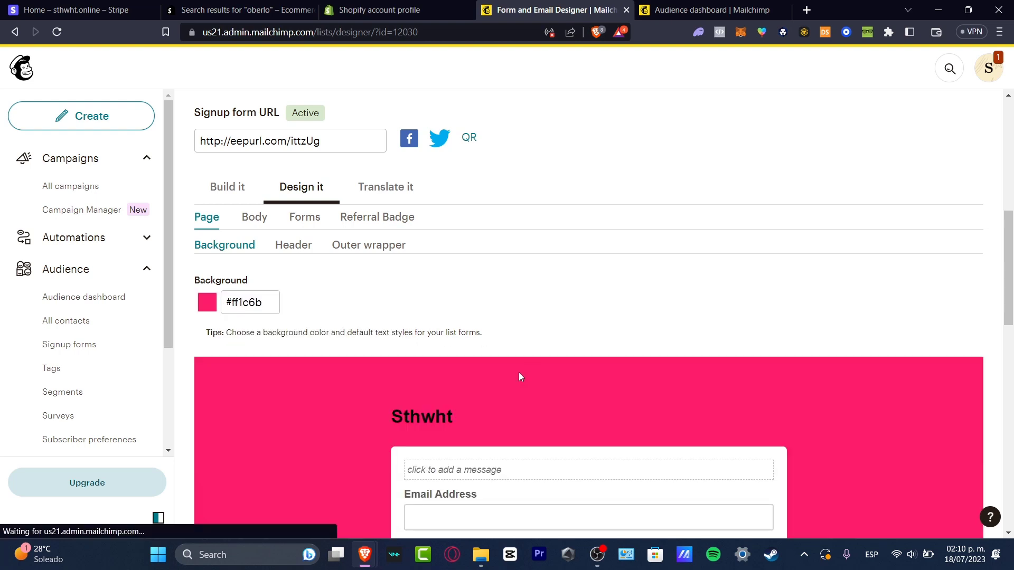
pyautogui.scroll(3, 239, 373)
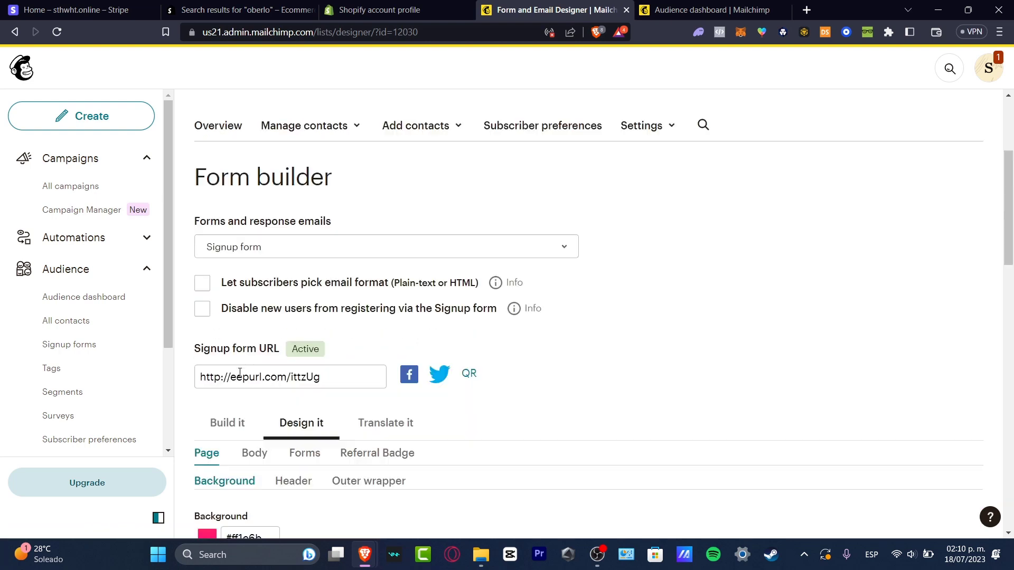
pyautogui.click(315, 377)
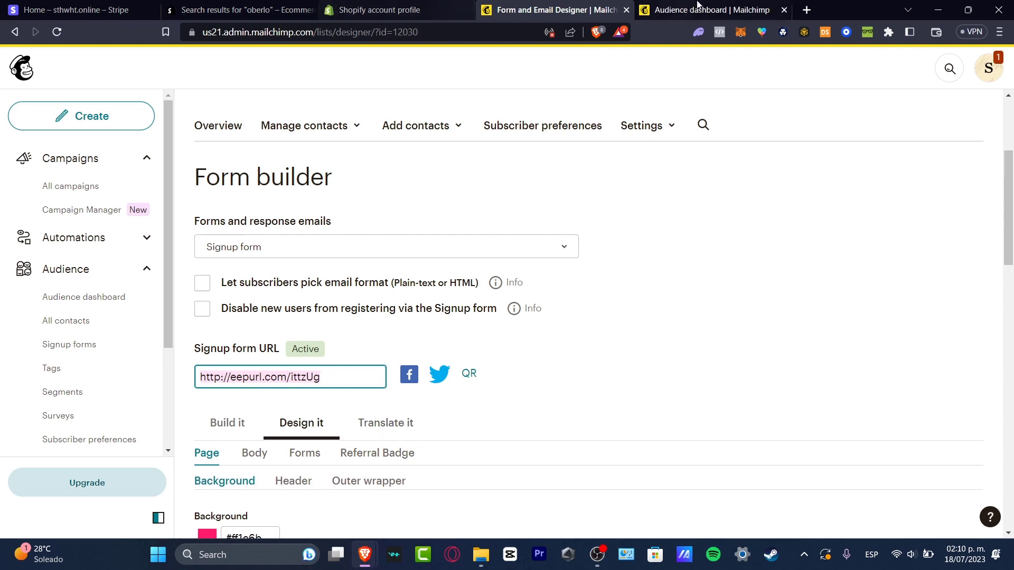
# Step: Return to the Audience dashboard tab and go to Signup forms in the sidebar
pyautogui.click(698, 9)
pyautogui.click(555, 10)
pyautogui.click(379, 10)
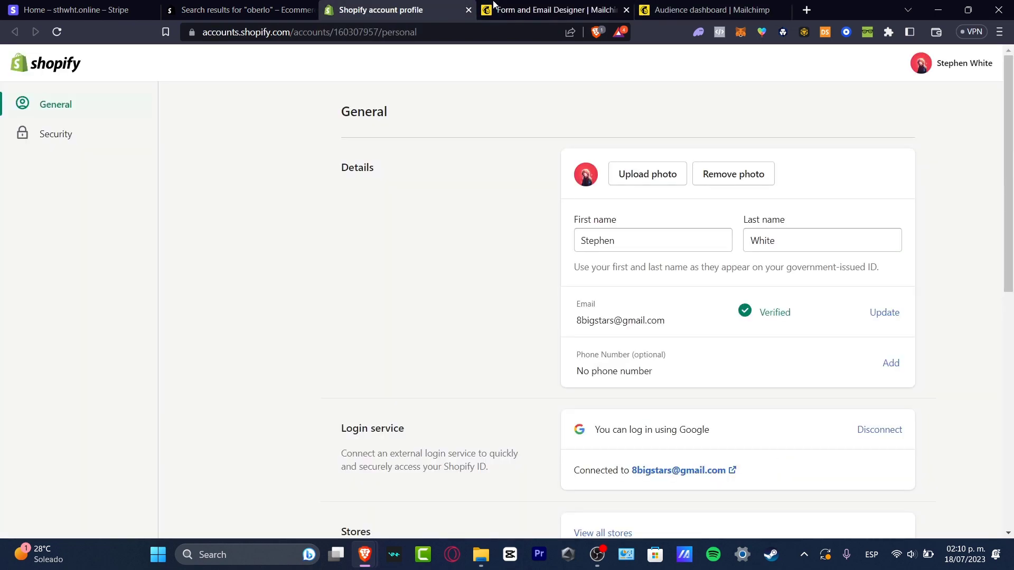
pyautogui.click(724, 10)
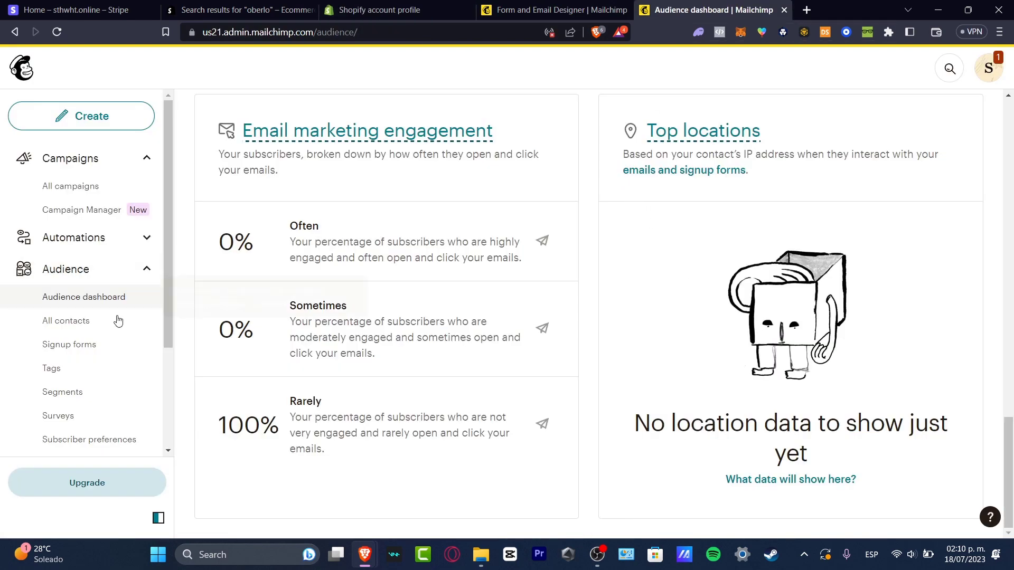
pyautogui.click(104, 344)
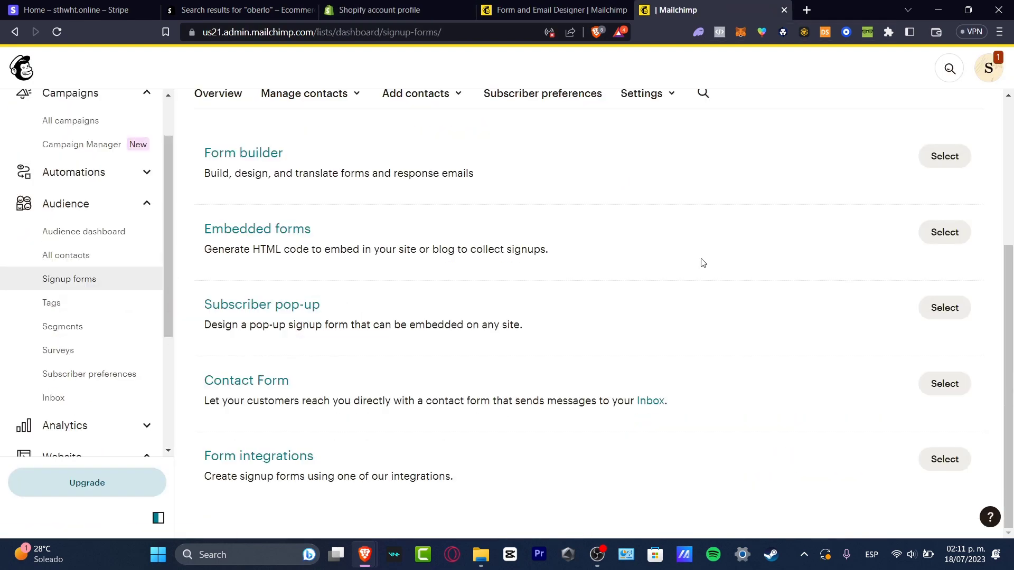
# Step: Load the copied signup form URL in a new browser tab
pyautogui.click(808, 17)
pyautogui.write('eepurl.com/ittzUg')
pyautogui.press('Return')
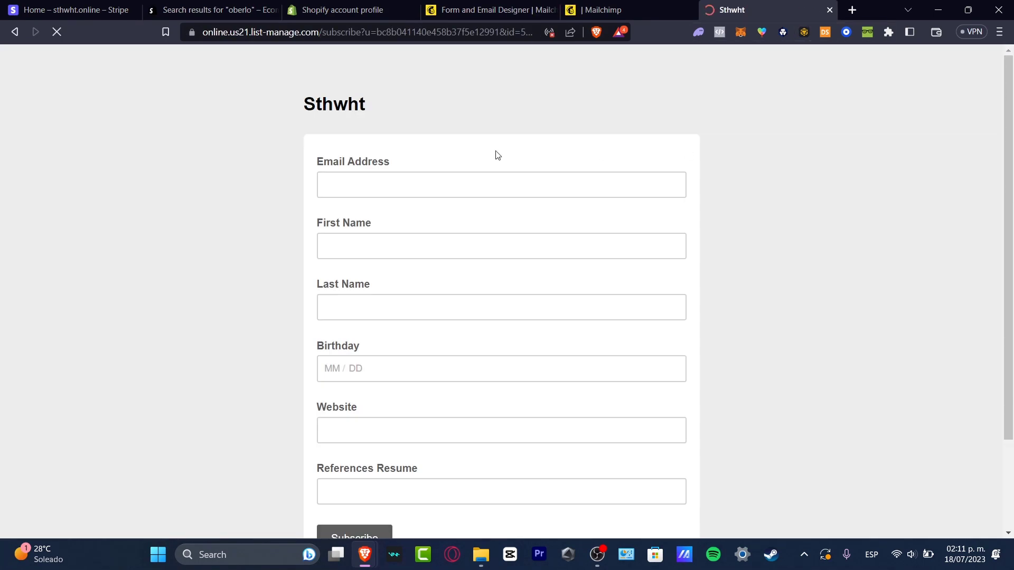
pyautogui.moveTo(365, 103); pyautogui.dragTo(315, 103)
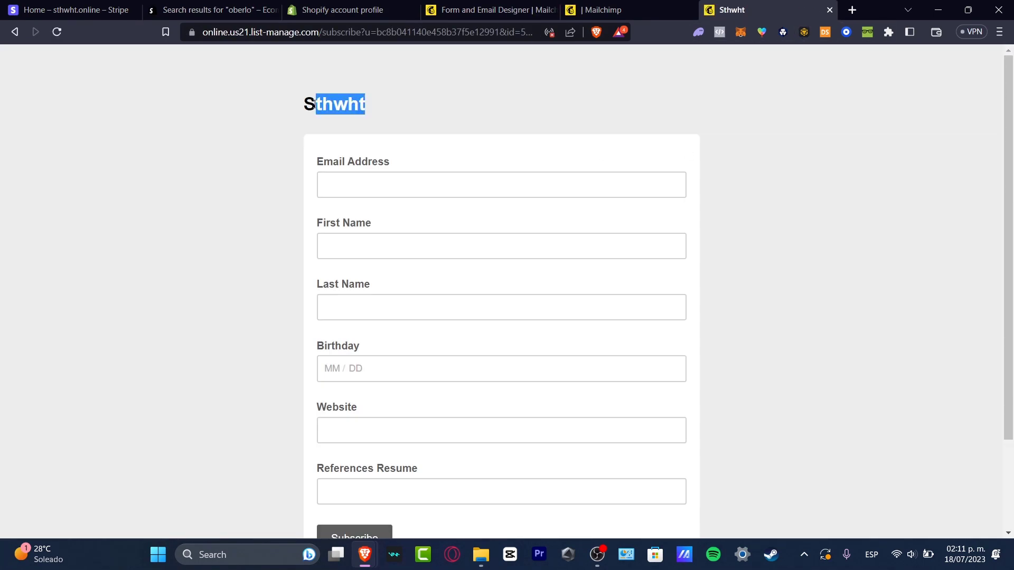
pyautogui.click(409, 179)
pyautogui.scroll(-2, 432, 191)
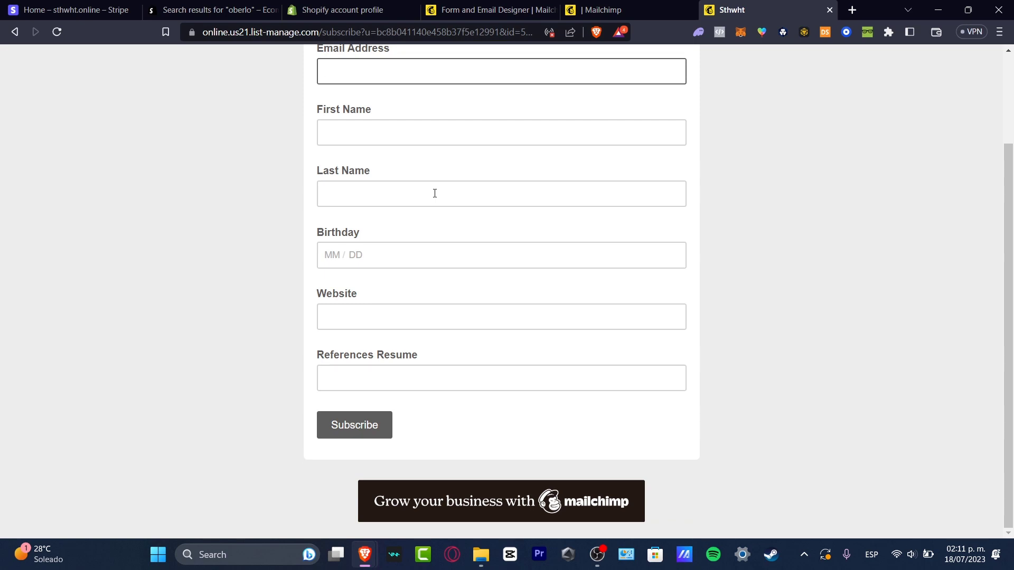
# Step: Submit the form empty, resubmit with the autofilled email, and tick I'm not a robot
pyautogui.press('Return')
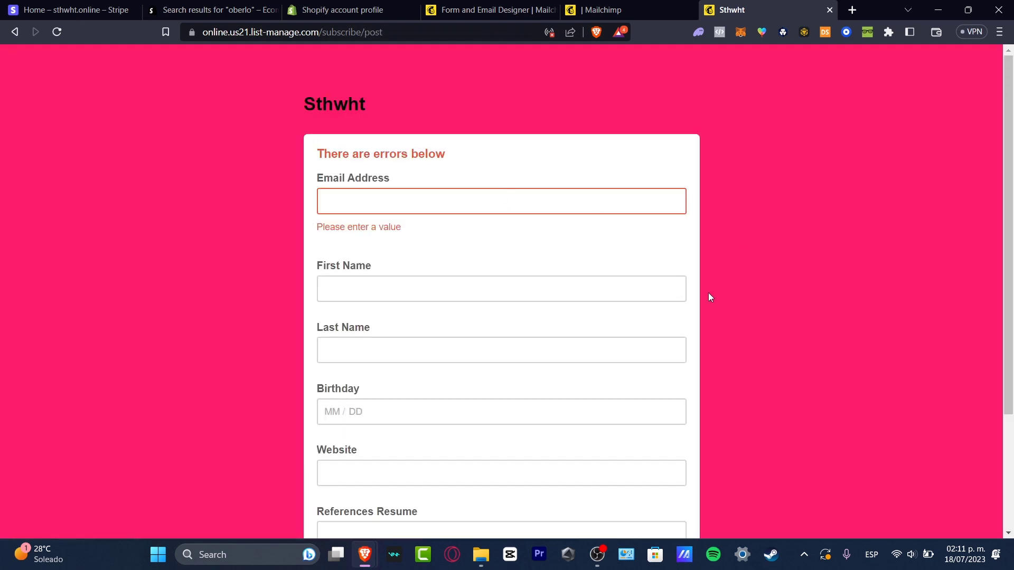
pyautogui.scroll(-2, 692, 309)
pyautogui.scroll(1, 688, 319)
pyautogui.scroll(1, 689, 322)
pyautogui.moveTo(359, 225); pyautogui.dragTo(407, 232)
pyautogui.click(453, 232)
pyautogui.click(471, 197)
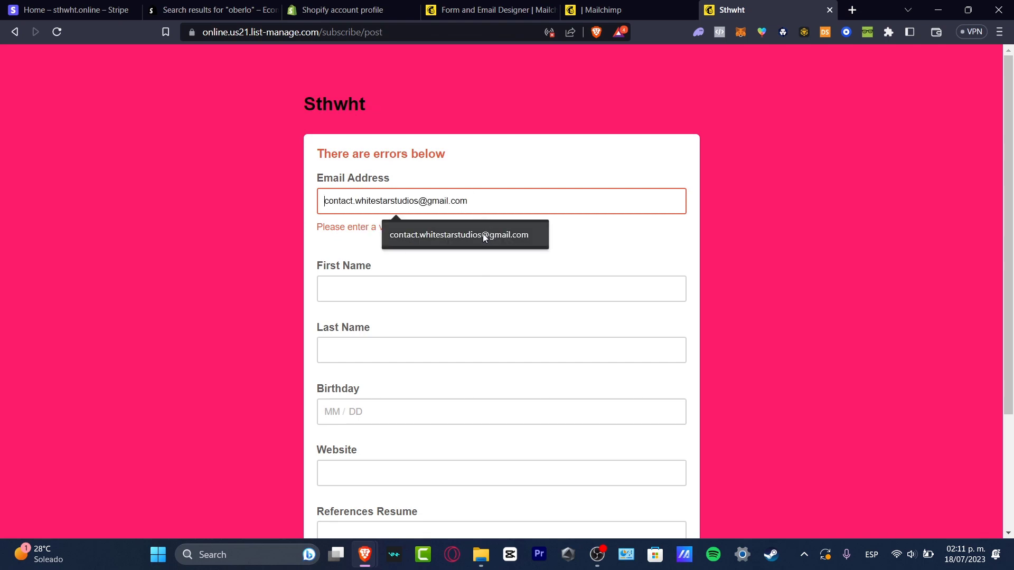
pyautogui.click(471, 232)
pyautogui.press('Return')
pyautogui.click(339, 245)
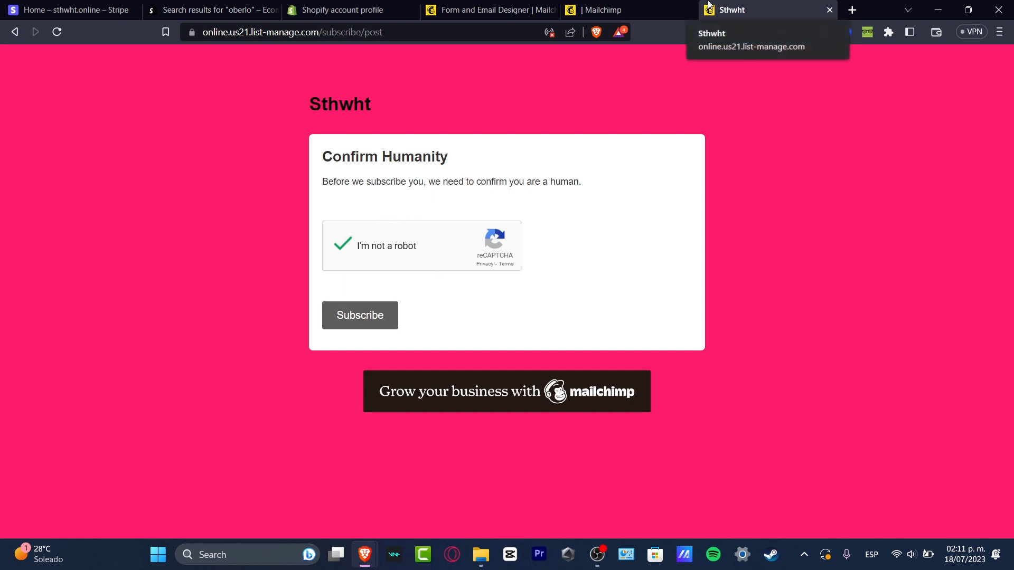
# Step: Close the live Sthwht signup tab and return to the Form and Email Designer tab
pyautogui.click(829, 10)
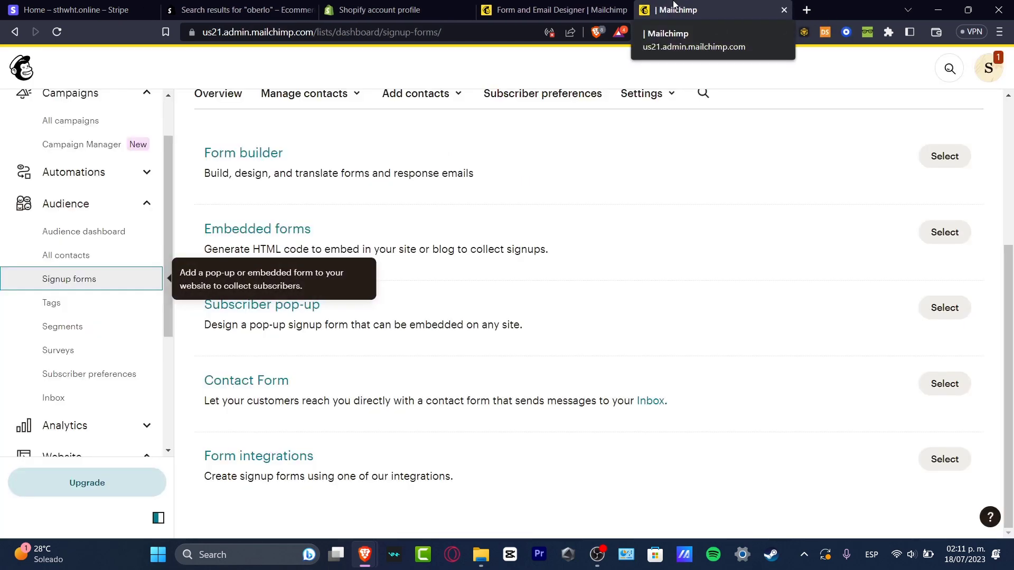
pyautogui.click(600, 6)
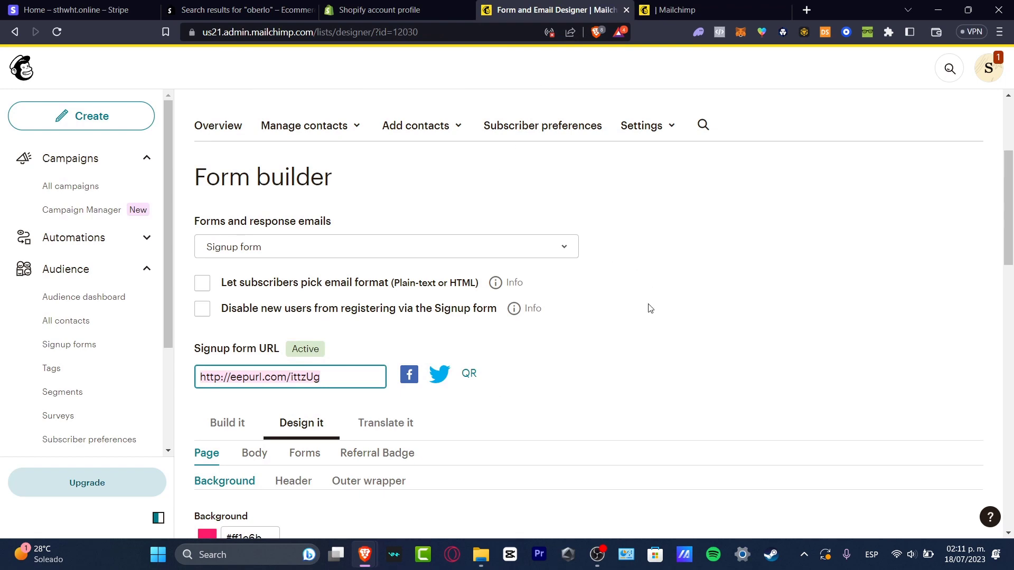
pyautogui.scroll(-5, 648, 310)
pyautogui.scroll(-5, 650, 311)
pyautogui.scroll(12, 649, 311)
pyautogui.scroll(-7, 651, 315)
pyautogui.scroll(-3, 650, 314)
pyautogui.scroll(3, 650, 315)
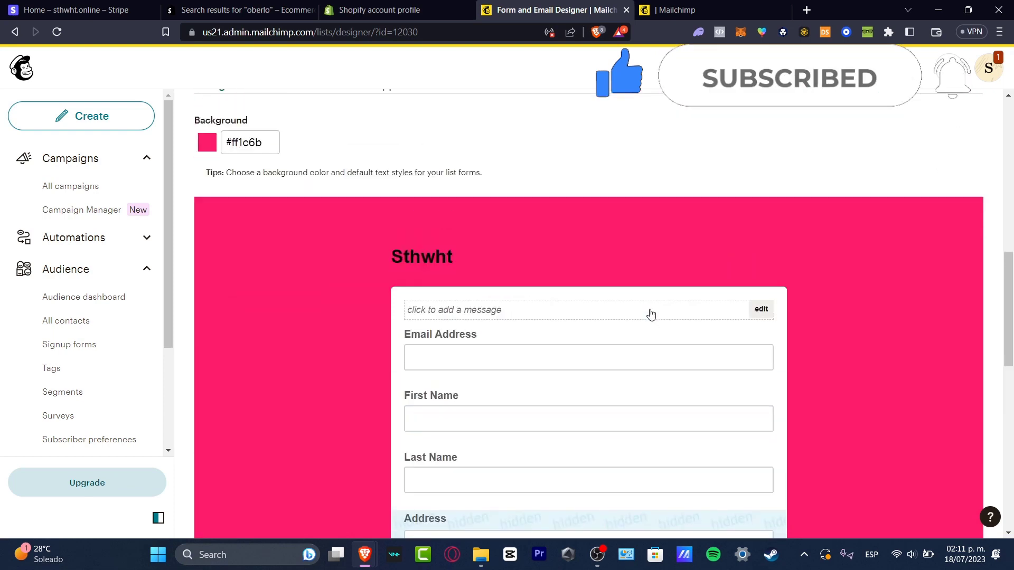